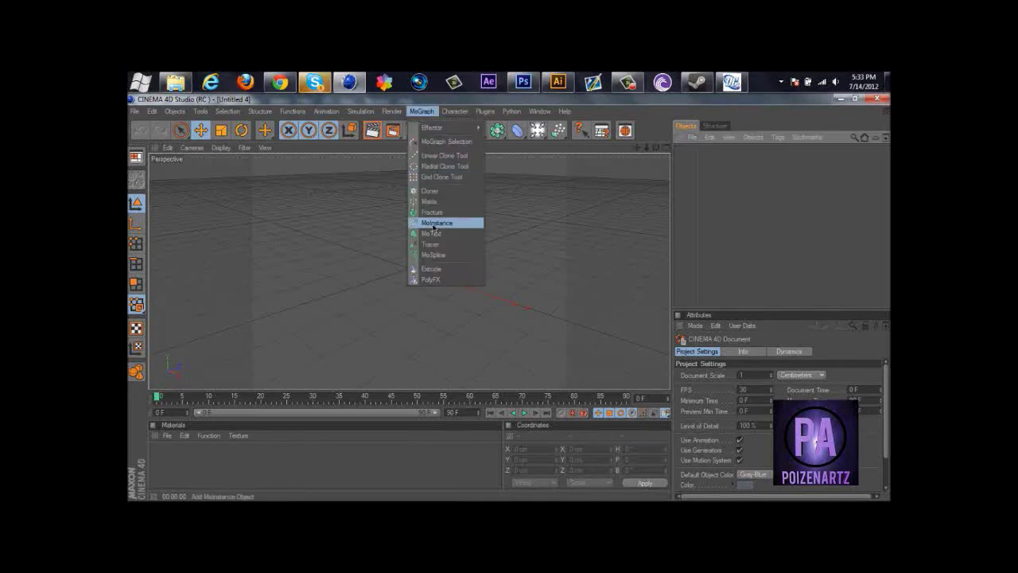
Step: Create a 'Ravo' MoText in the Bebas font and deepen its extrusion to 42
click(446, 221)
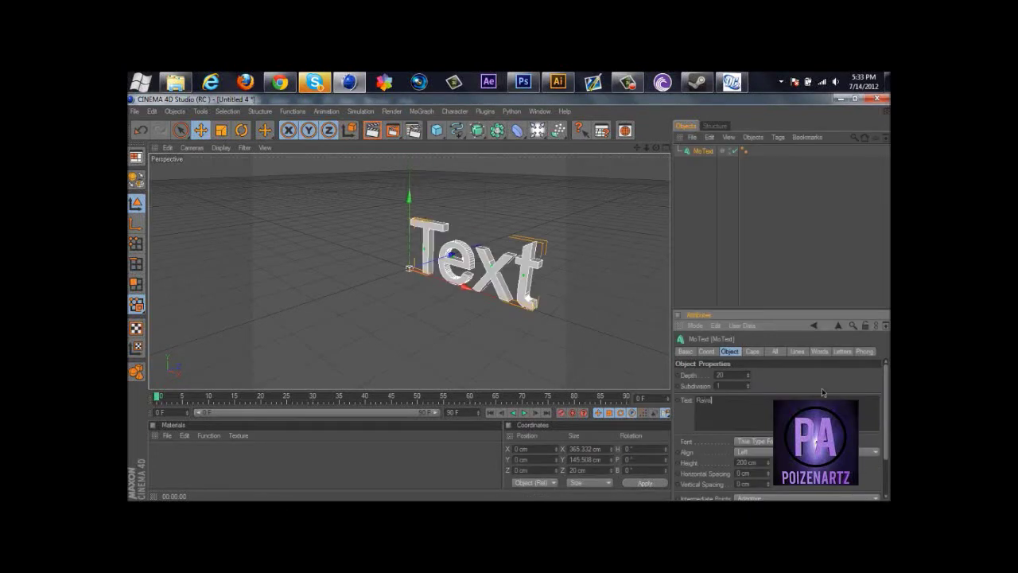
key(Return)
key(alt+Tab)
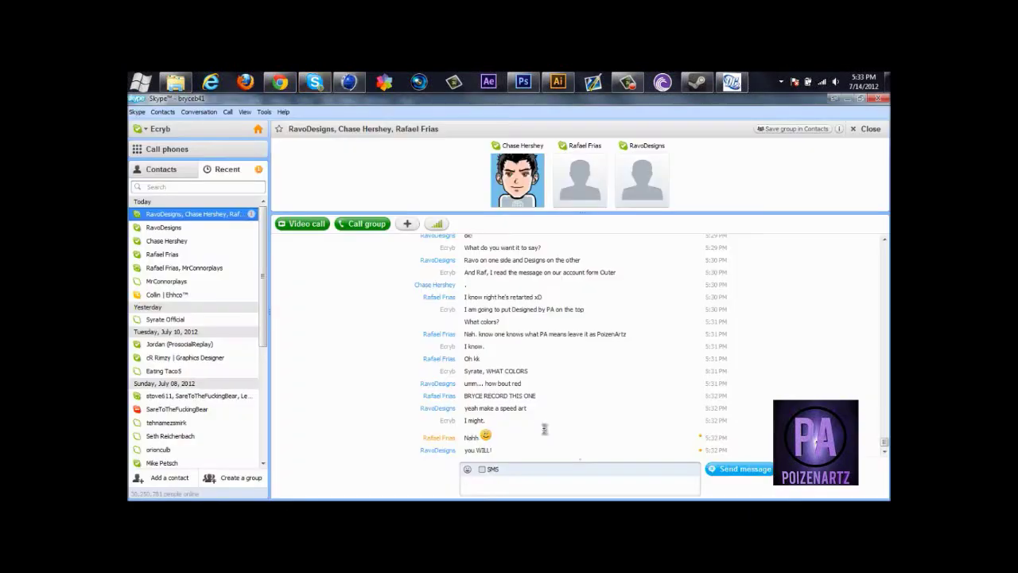
click(349, 82)
click(763, 441)
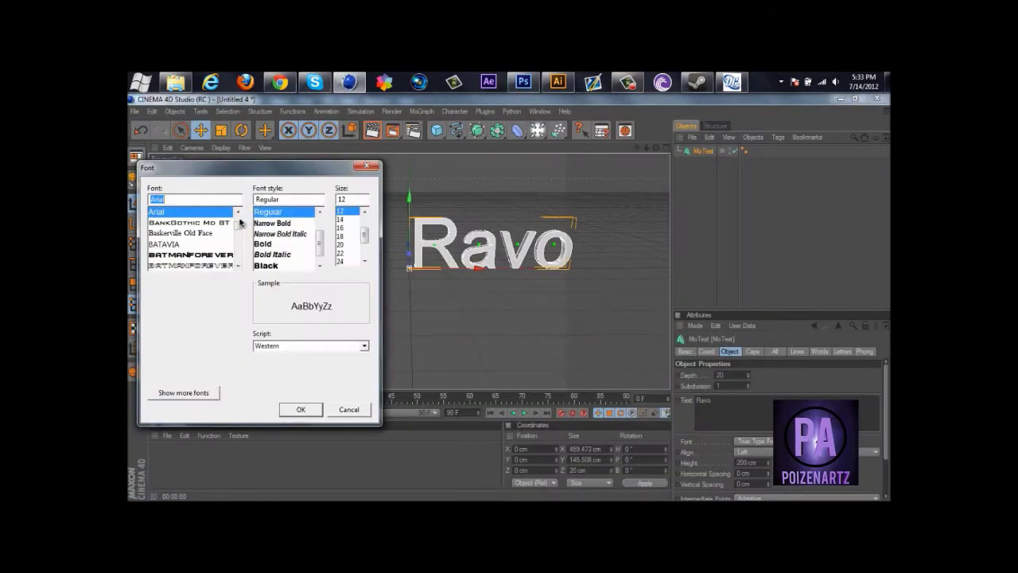
text(bas)
click(300, 409)
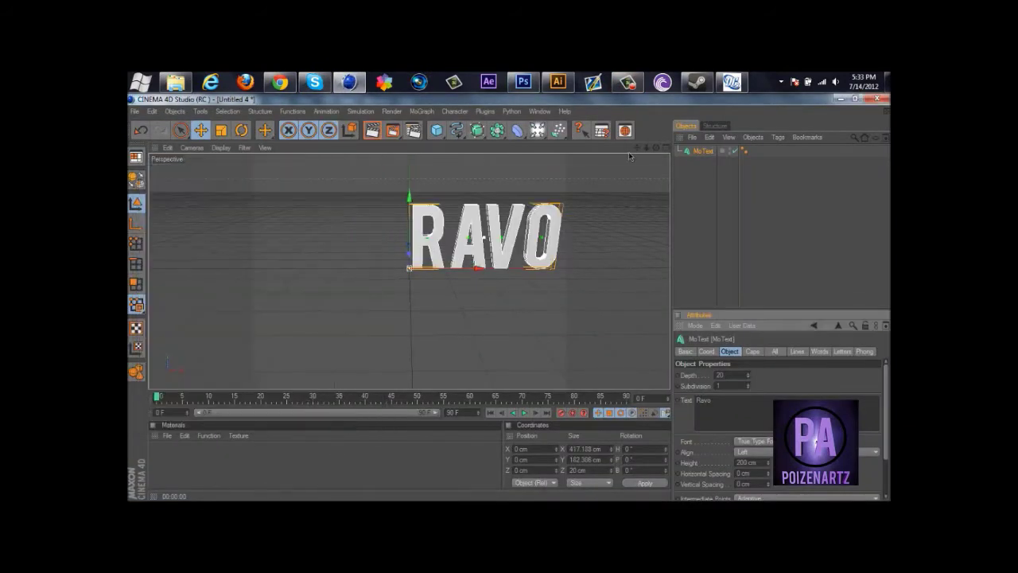
drag(748, 380, 749, 376)
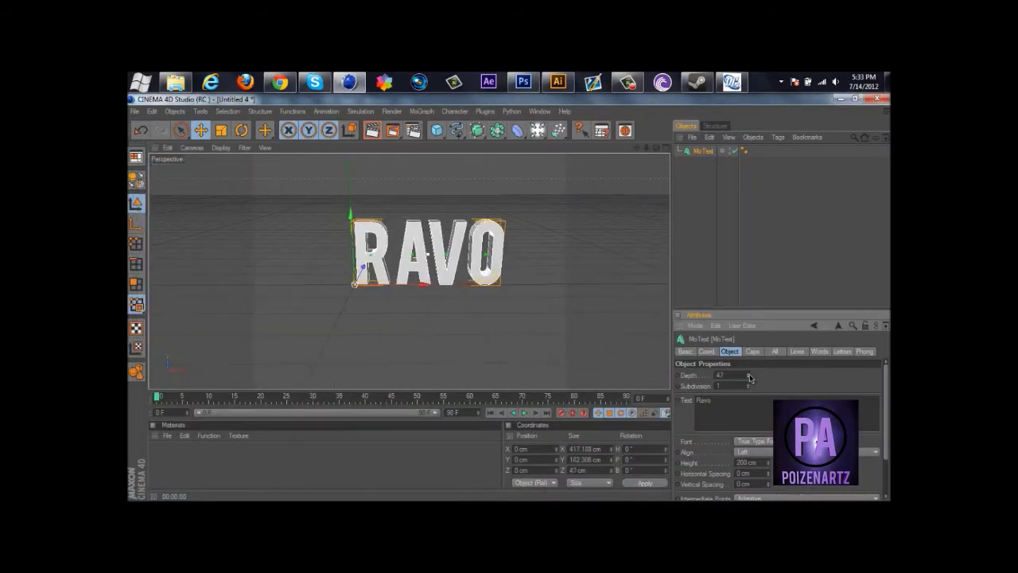
Step: Duplicate the Ravo text, offset the copies in Z and Y, and enlarge one to 217 cm
click(704, 152)
key(ctrl+c)
key(ctrl+v)
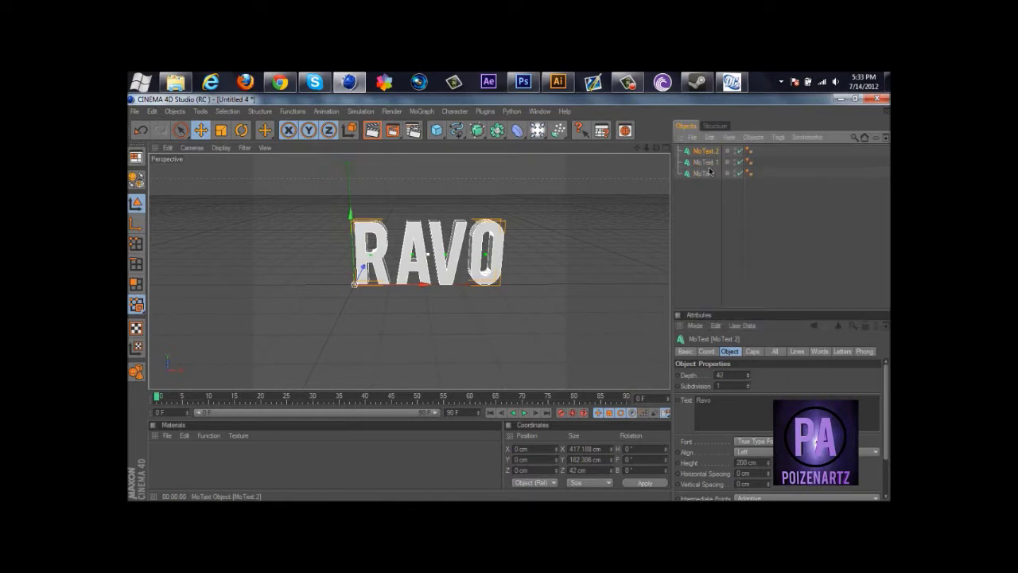
drag(359, 255, 511, 301)
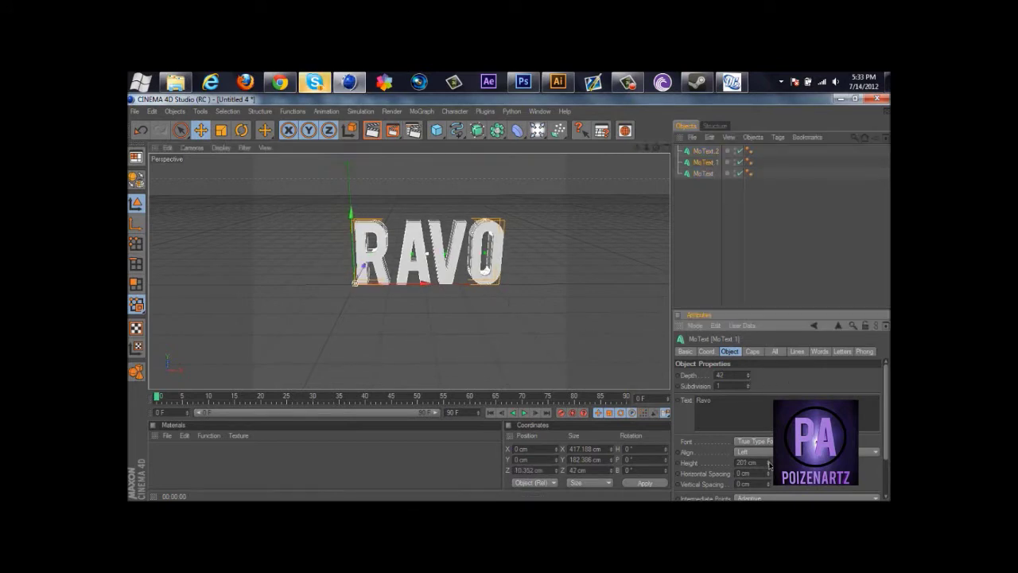
drag(768, 465, 769, 462)
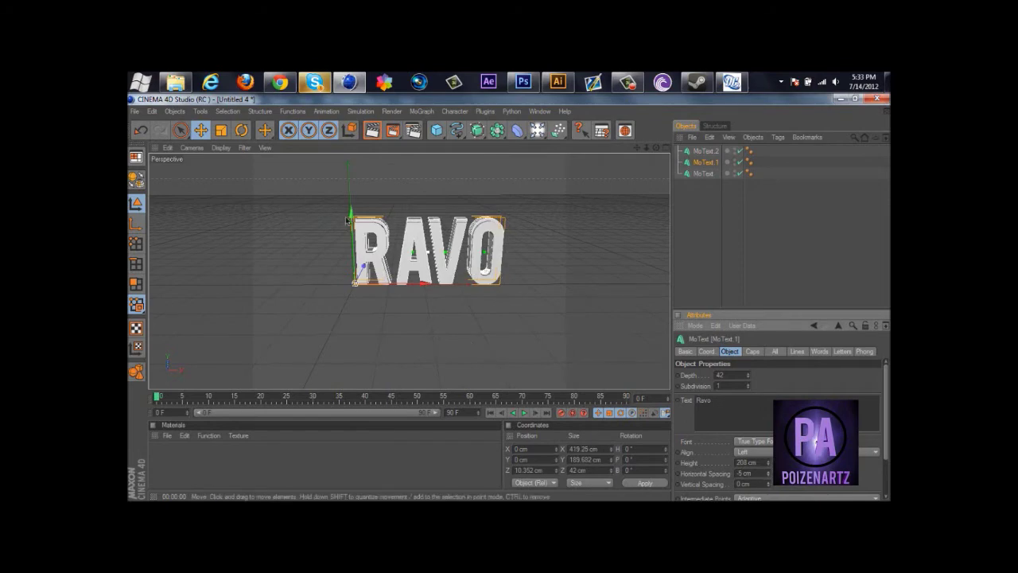
drag(348, 221, 511, 301)
drag(769, 462, 769, 480)
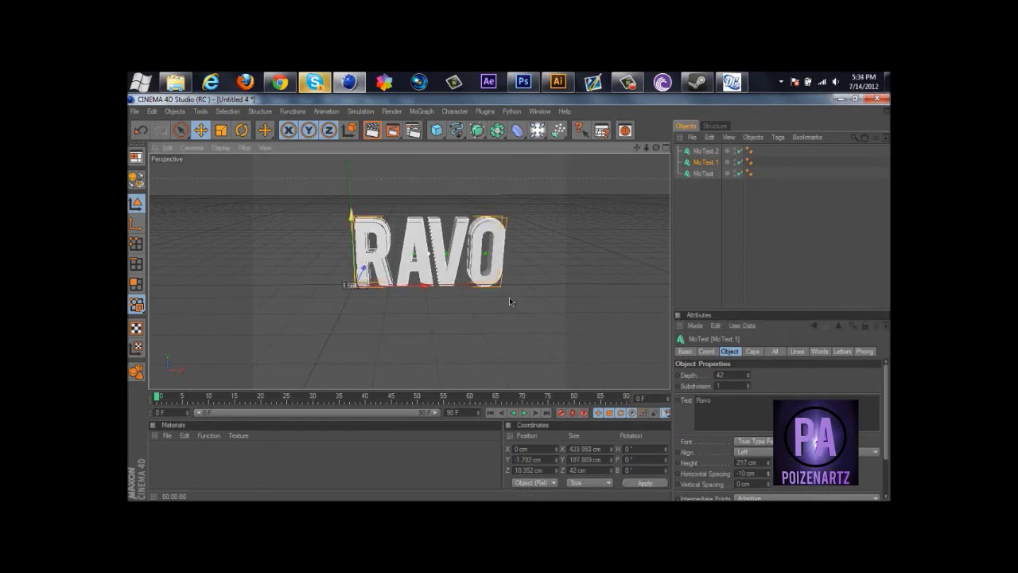
click(704, 153)
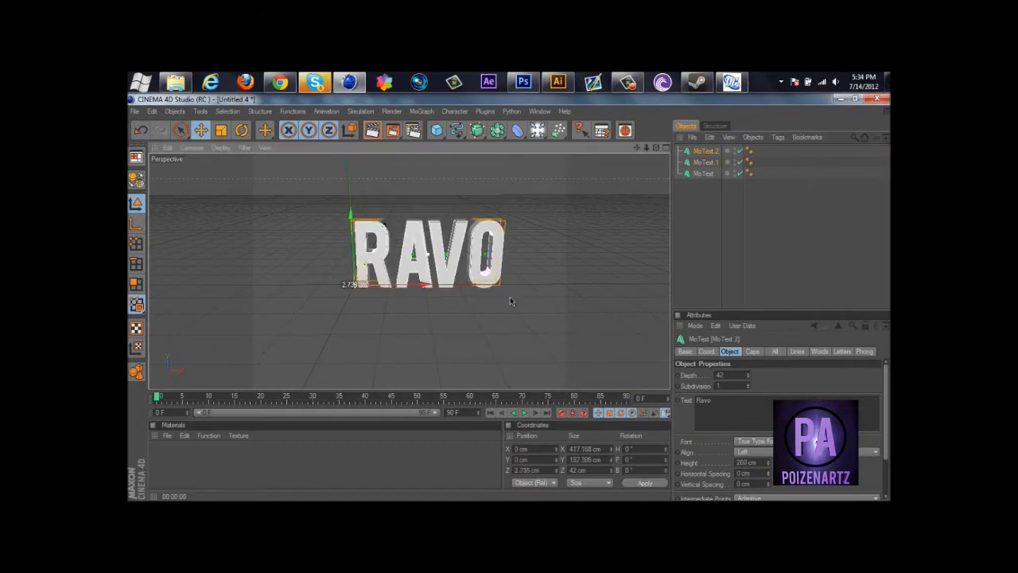
Step: Create two materials and apply Mat.1, made red with red luminance, reflection and glow, to MoText.1
double_click(199, 477)
double_click(222, 461)
double_click(161, 454)
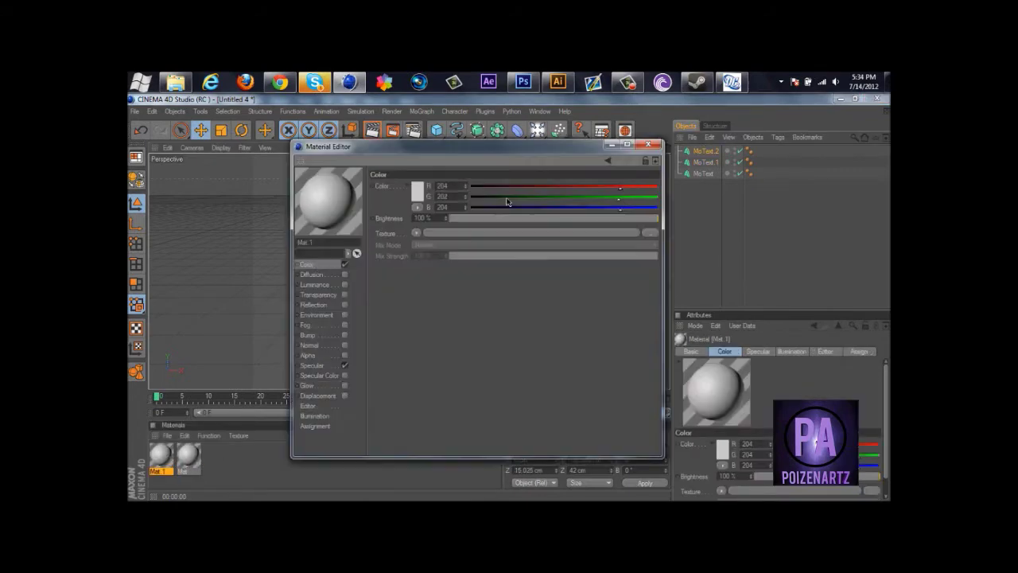
mouse_move(507, 202)
mouse_down()
mouse_move(595, 198)
mouse_move(471, 198)
mouse_up()
click(344, 304)
click(318, 284)
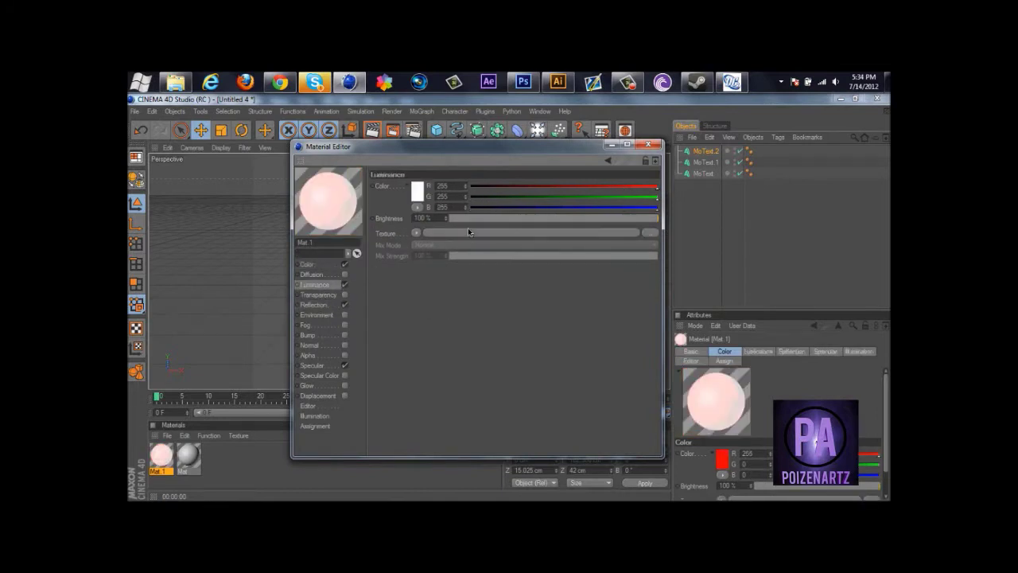
drag(657, 196, 471, 196)
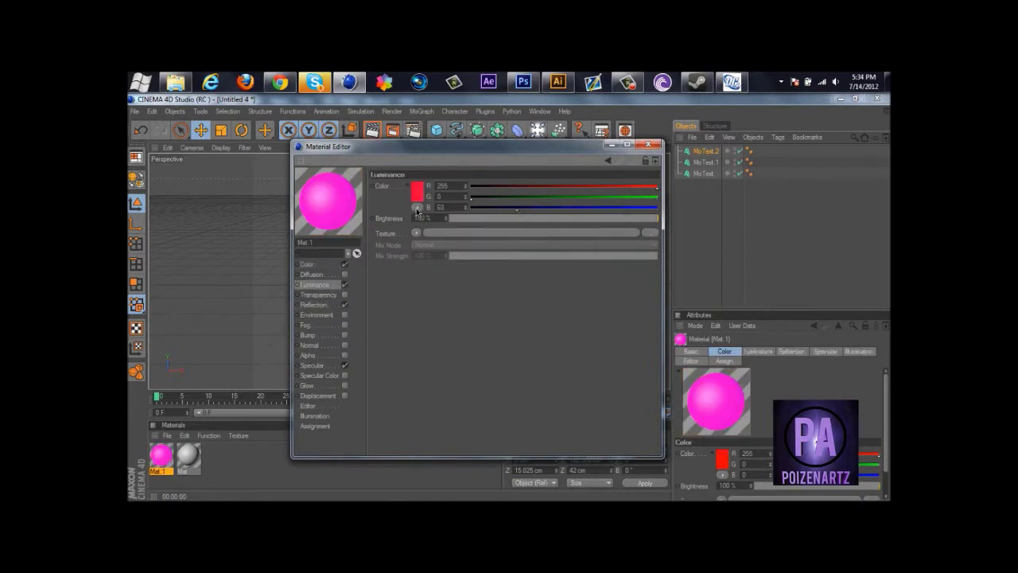
click(345, 385)
click(648, 144)
drag(528, 320, 698, 164)
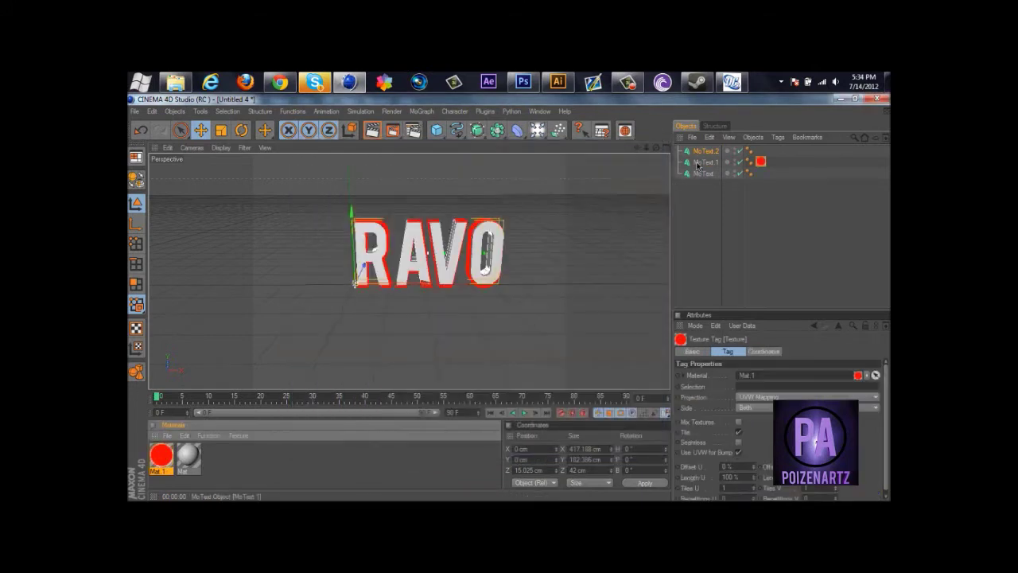
Step: Give the grey Mat reflection and specular colour, and apply it to MoText.2
double_click(187, 455)
click(313, 305)
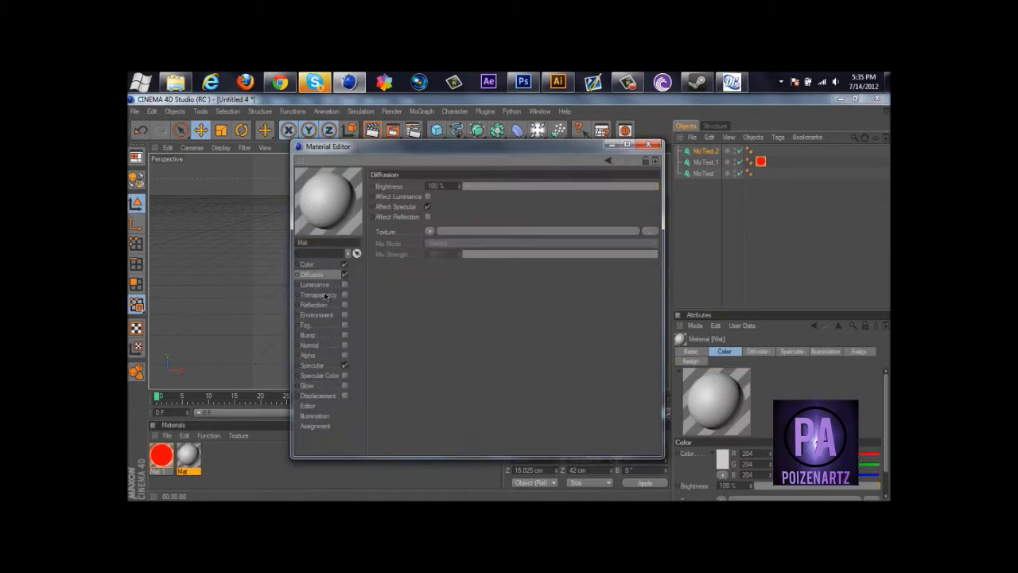
click(344, 305)
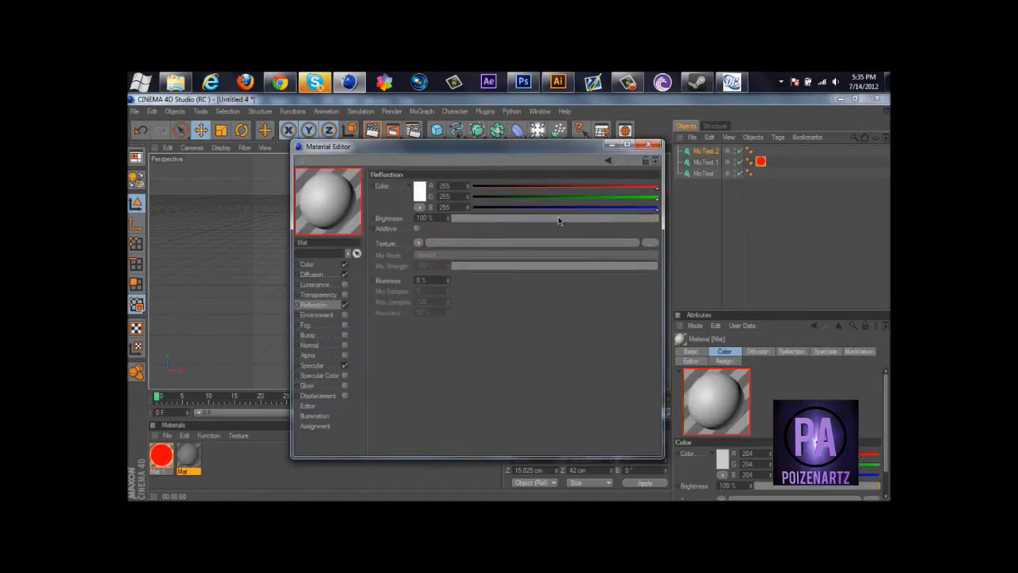
click(344, 375)
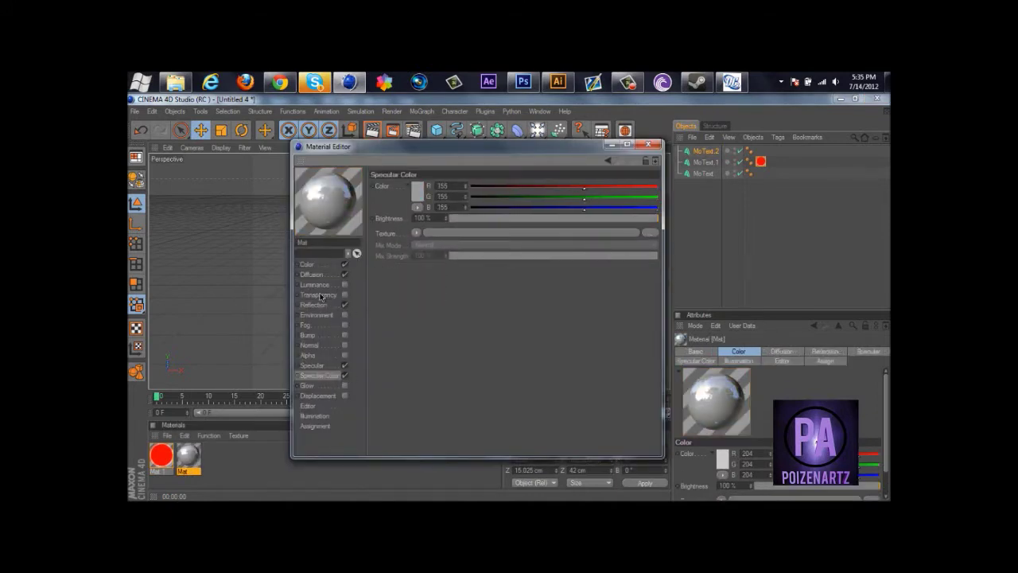
click(653, 144)
drag(701, 154, 701, 152)
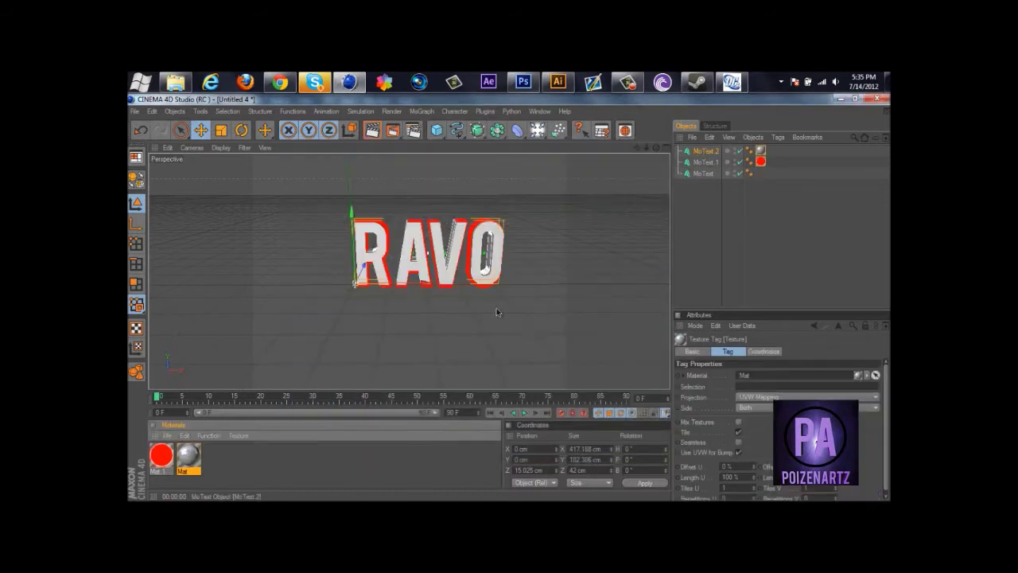
Step: Set the render output to the HD 720 (1280x720) film/video preset
key(ctrl+b)
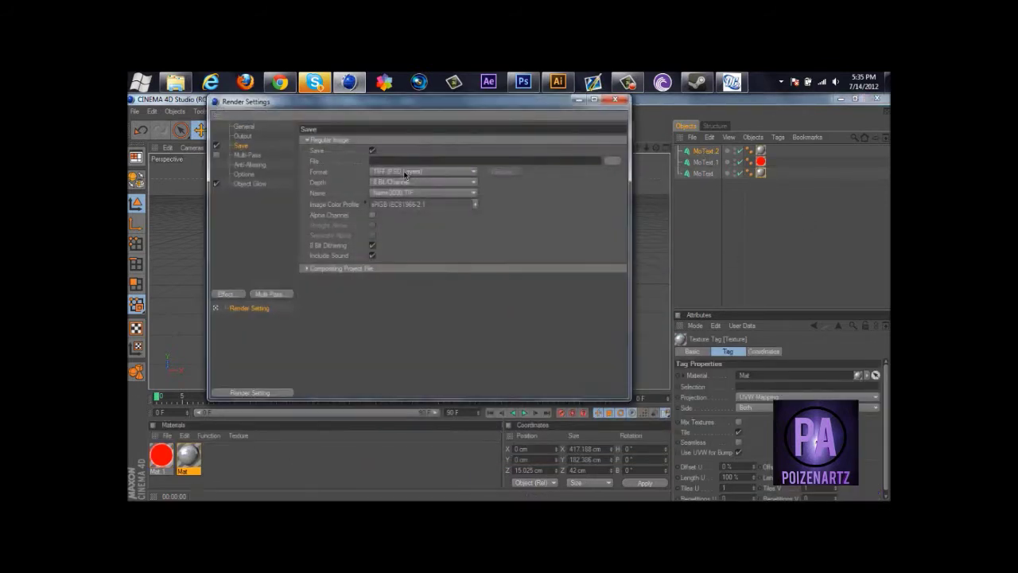
click(424, 168)
click(425, 275)
click(311, 141)
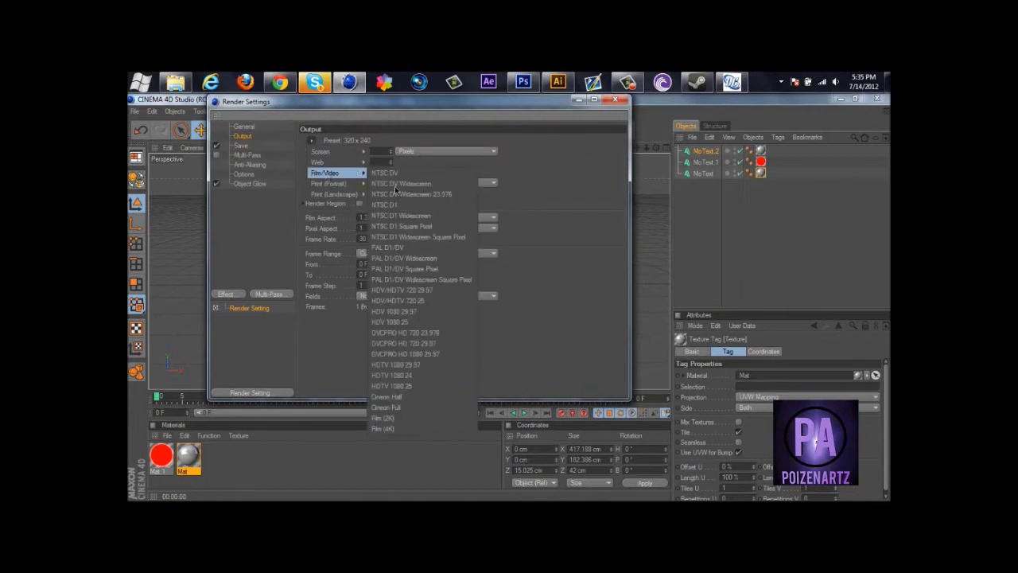
click(421, 290)
Step: Save the render as RAVO in Downloads and render it to the Picture Viewer
click(238, 145)
click(611, 151)
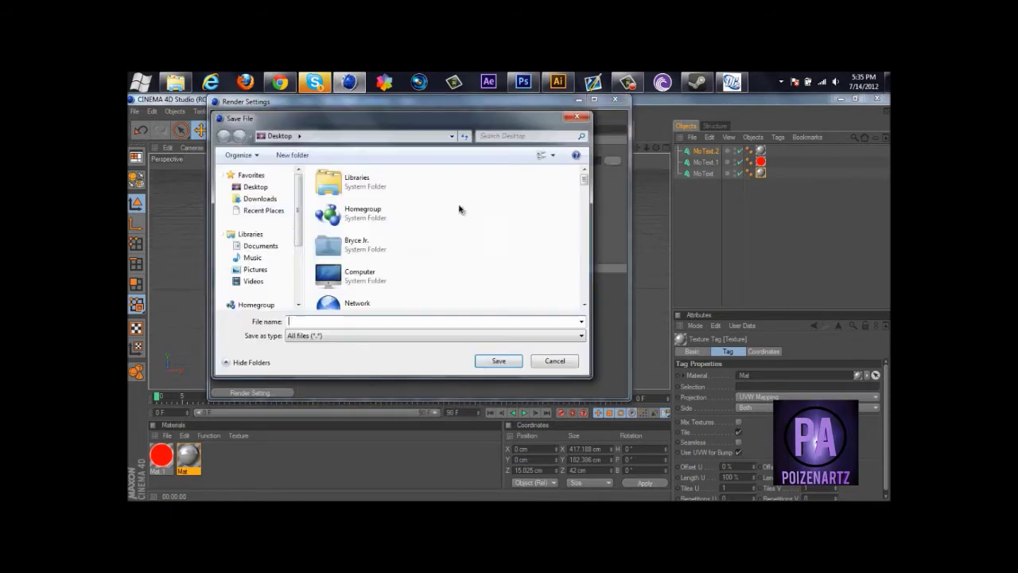
click(260, 199)
text(RAVO)
key(Return)
click(615, 99)
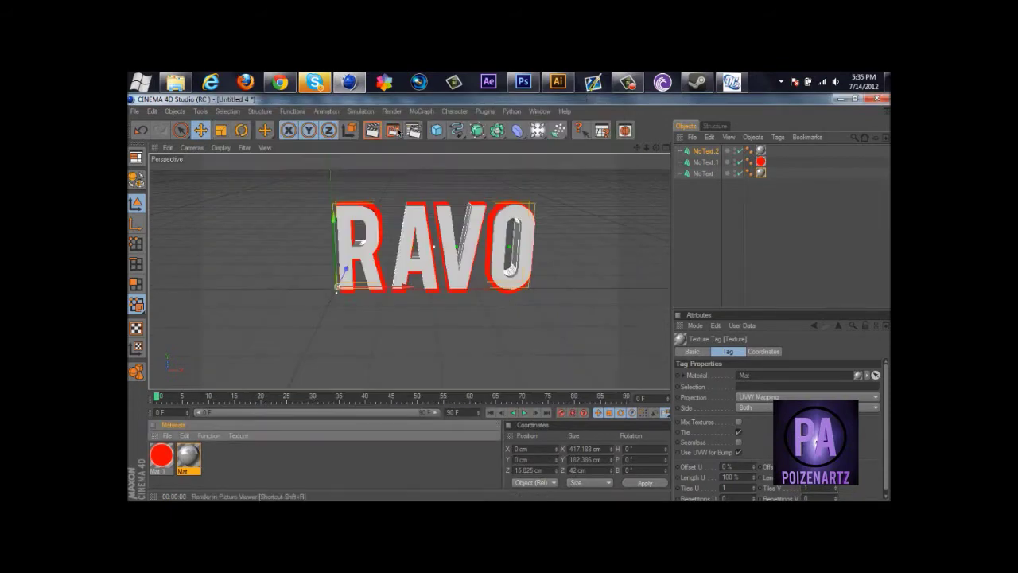
click(397, 132)
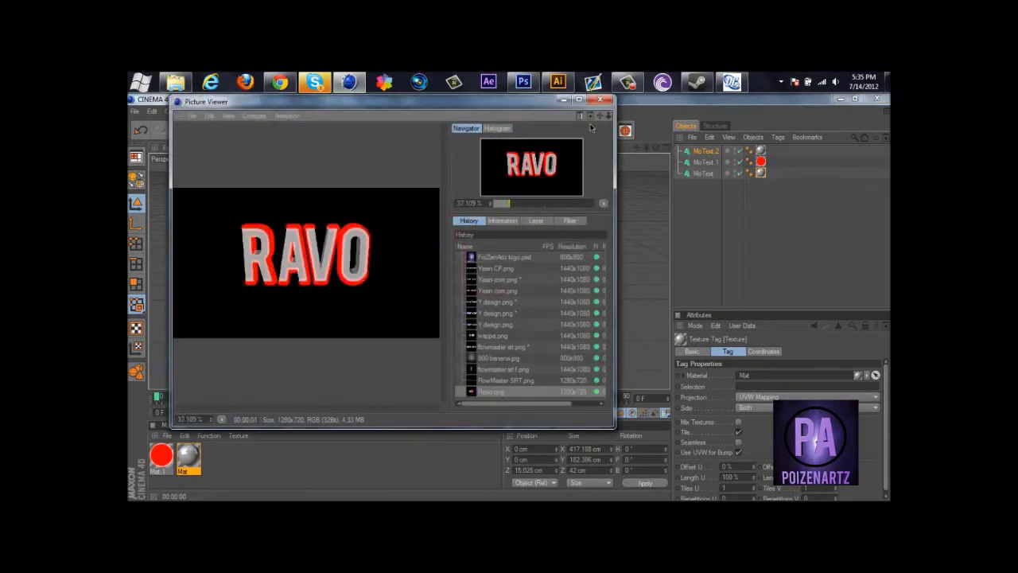
click(602, 100)
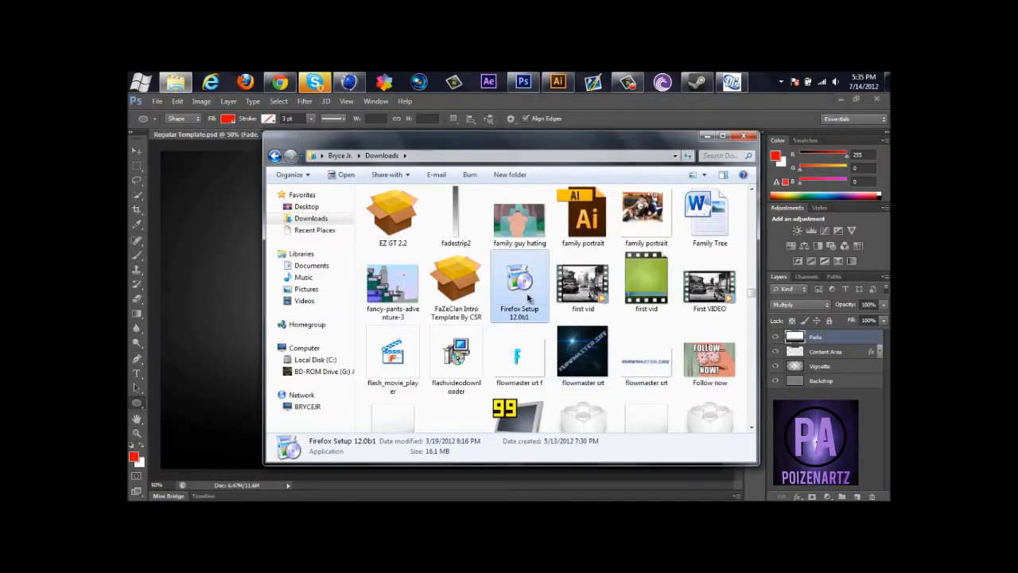
Step: Place the Ravo render into the template, scale it down, and commit it
key(r)
key(e)
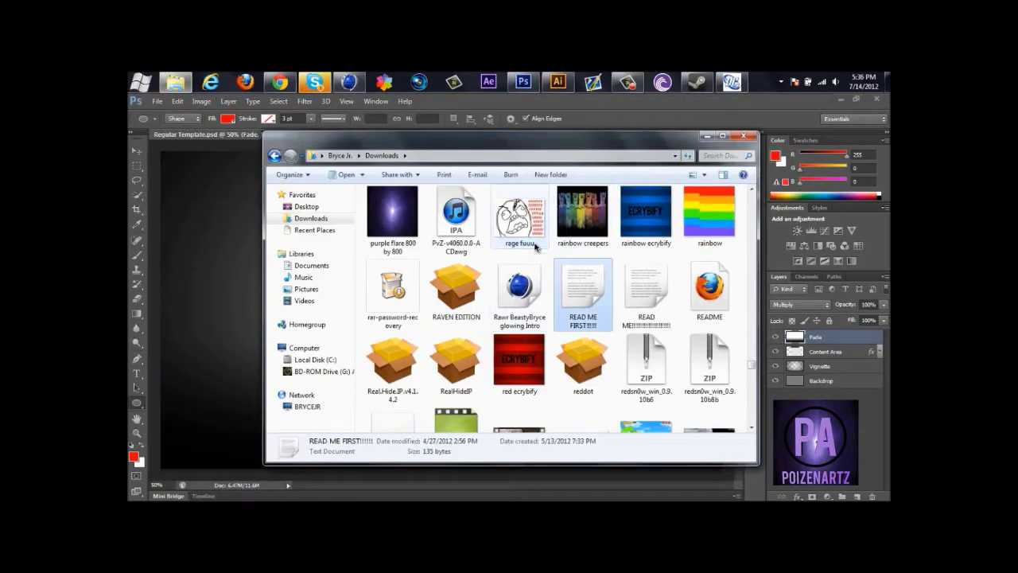
key(Up)
key(Up)
text(rav)
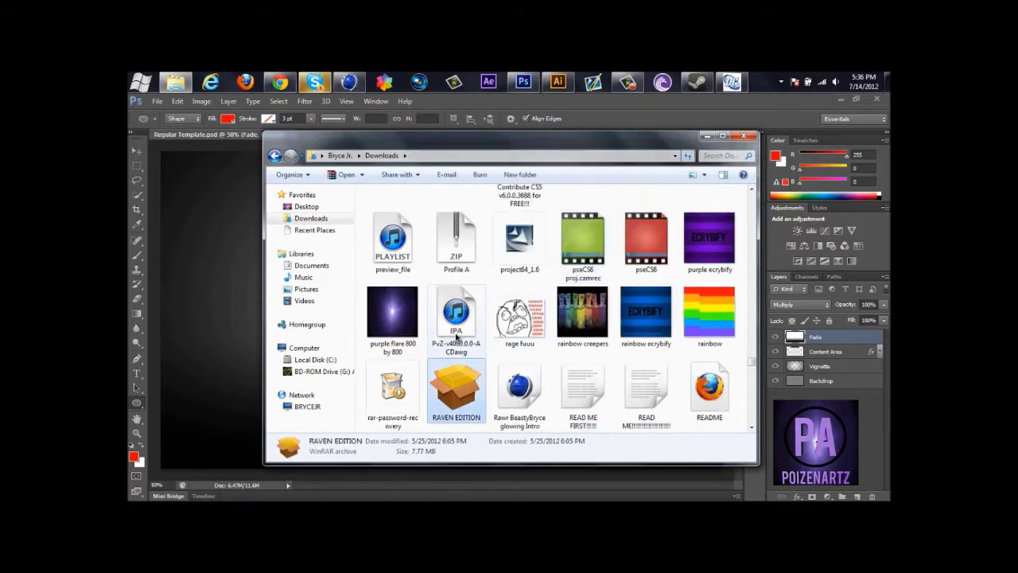
text(o)
key(Return)
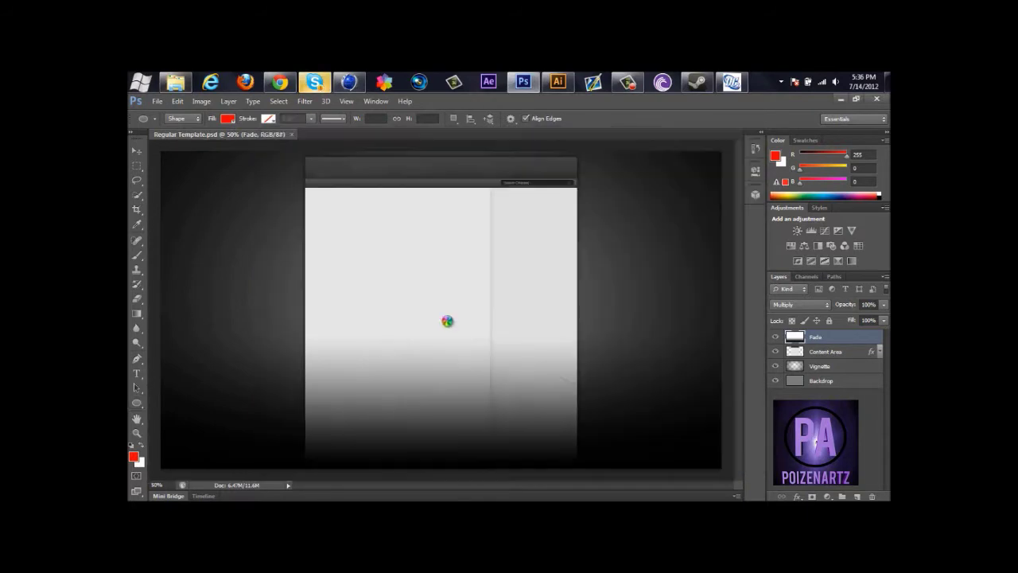
mouse_move(625, 413)
mouse_down()
mouse_move(435, 280)
mouse_move(429, 286)
mouse_up()
click(158, 101)
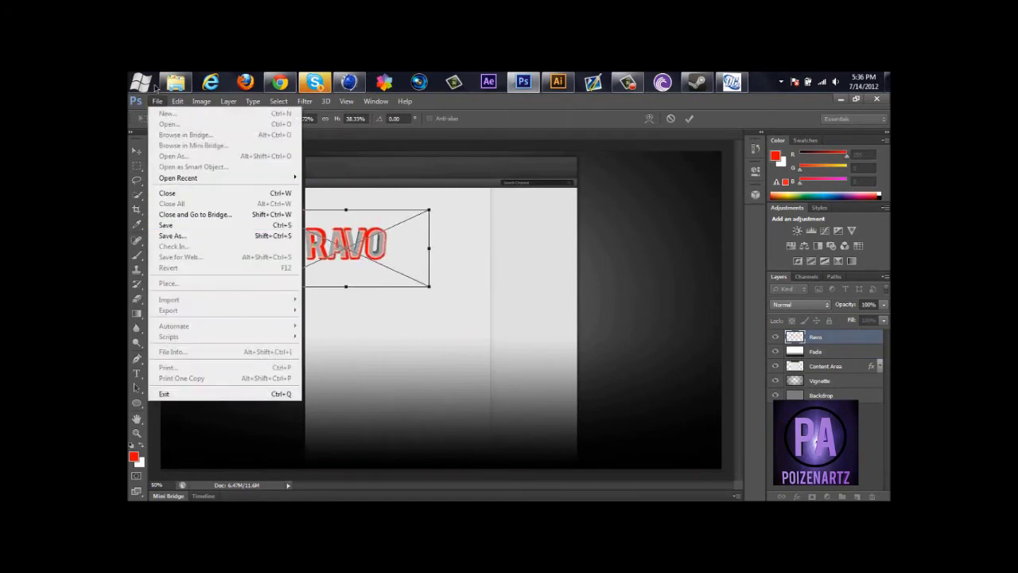
click(215, 210)
Step: Rotate the RAVO layer 90° to vertical and move it left of the page
click(445, 256)
click(178, 101)
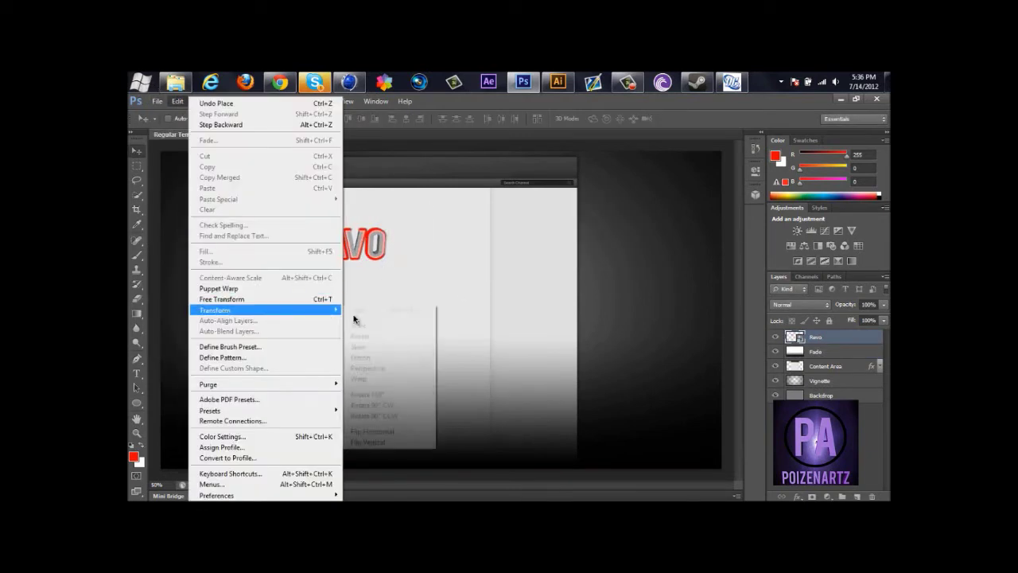
click(374, 340)
drag(374, 341, 322, 283)
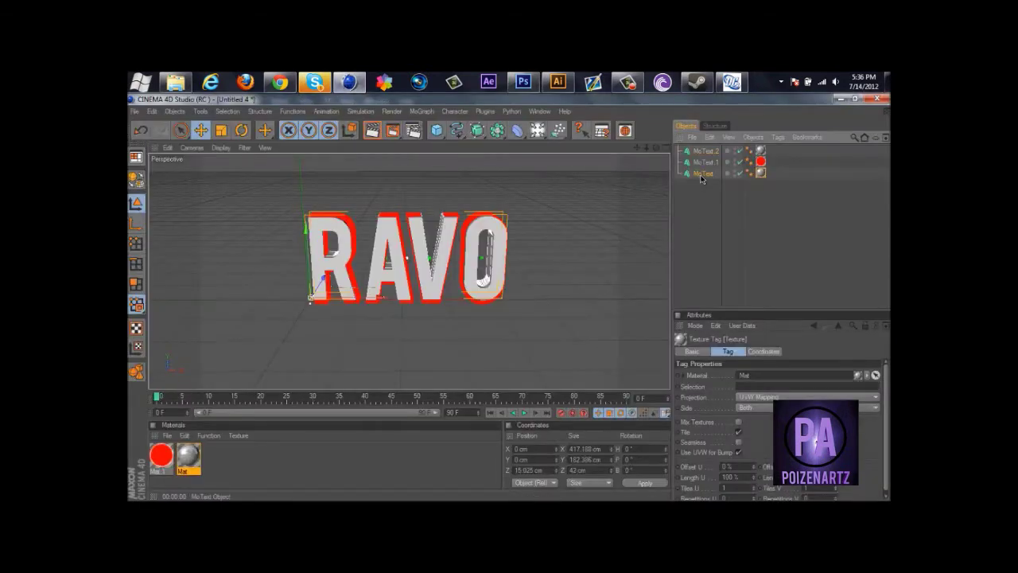
Step: Change the MoText to 'Designs' and set MoText.1 horizontal spacing to -8 cm
click(701, 174)
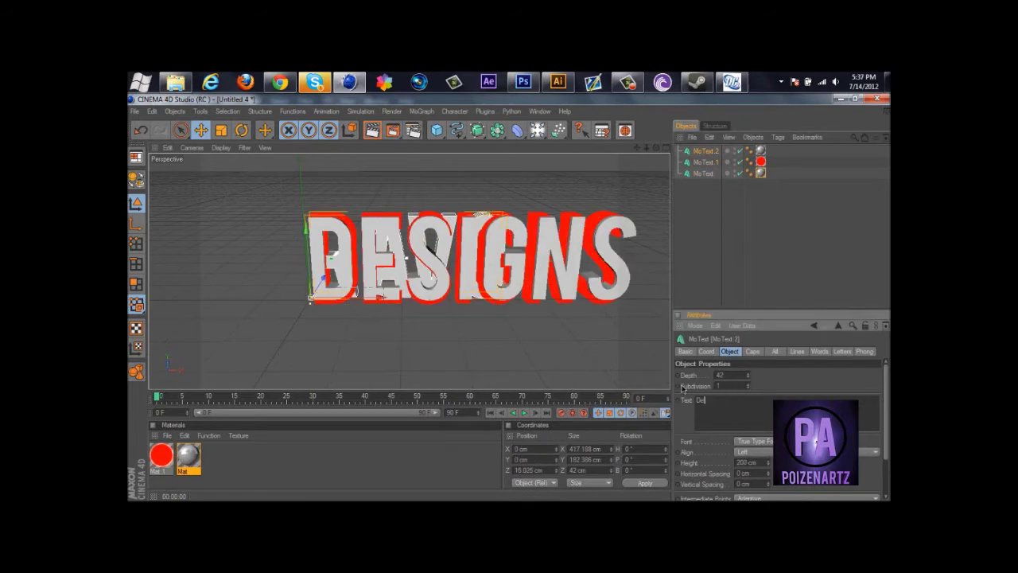
click(511, 303)
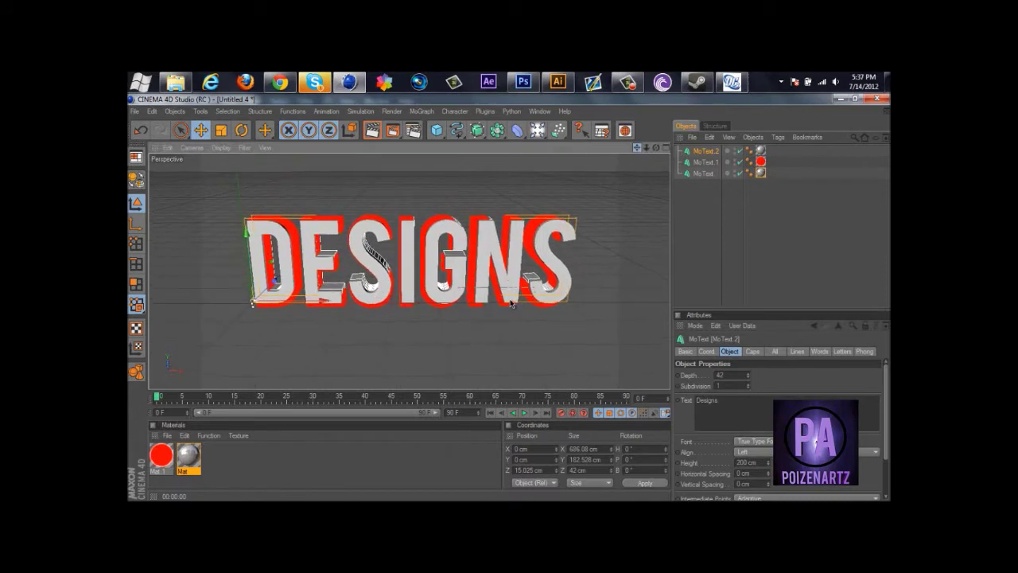
click(713, 166)
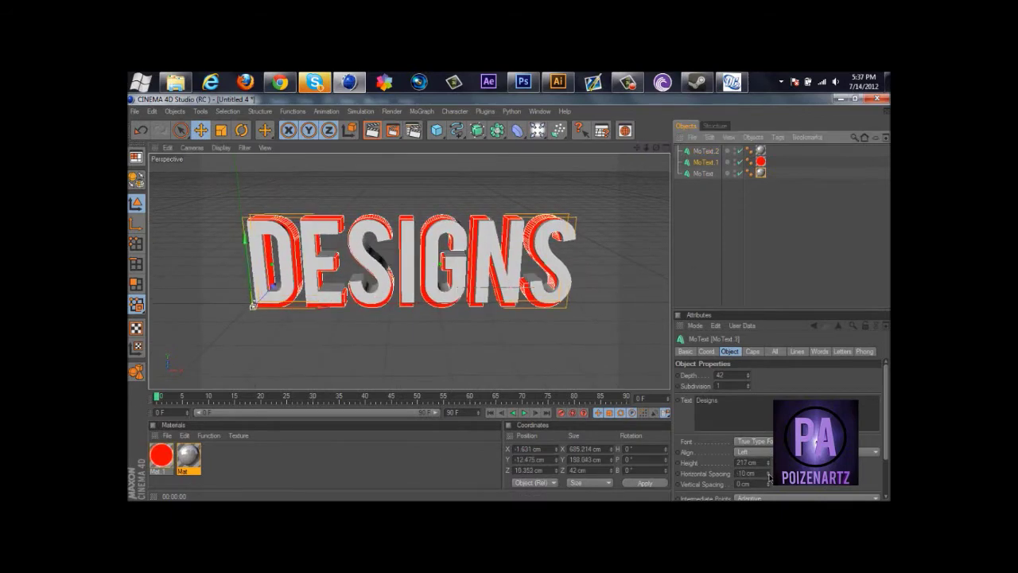
click(768, 473)
click(769, 473)
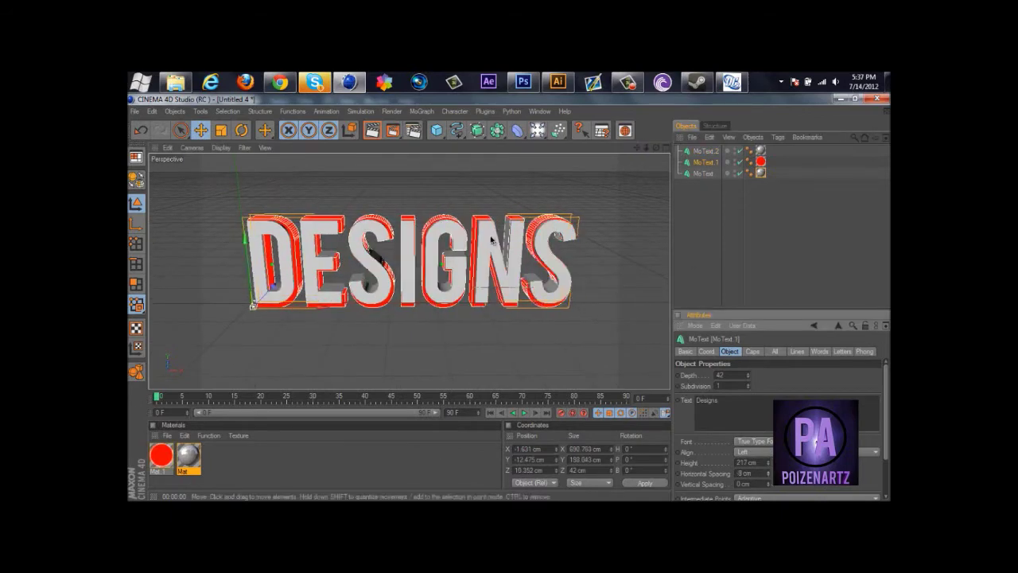
Step: Render the DESIGNS text to the Picture Viewer, then return to Photoshop
key(ctrl+b)
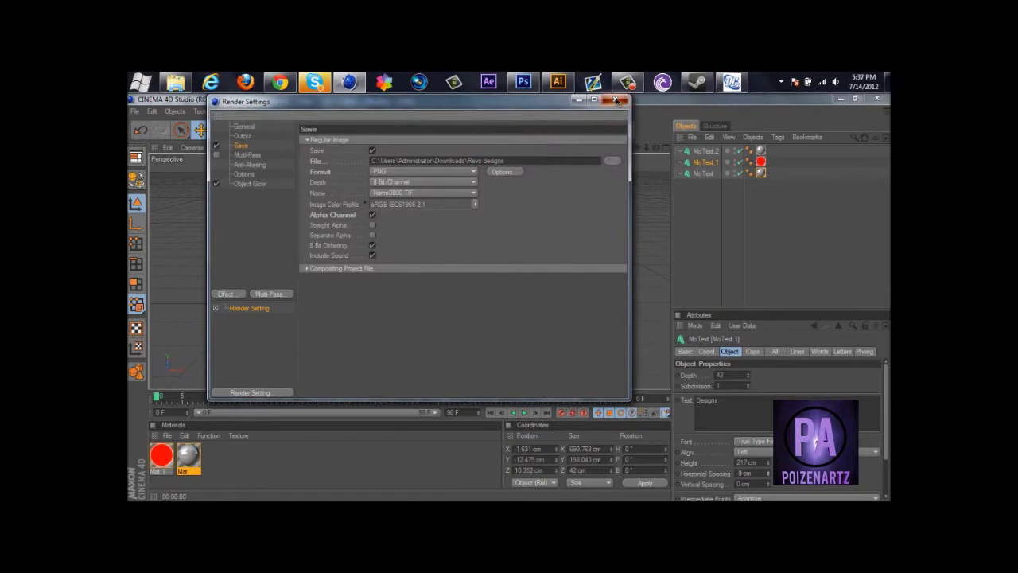
click(618, 101)
key(shift+r)
click(351, 80)
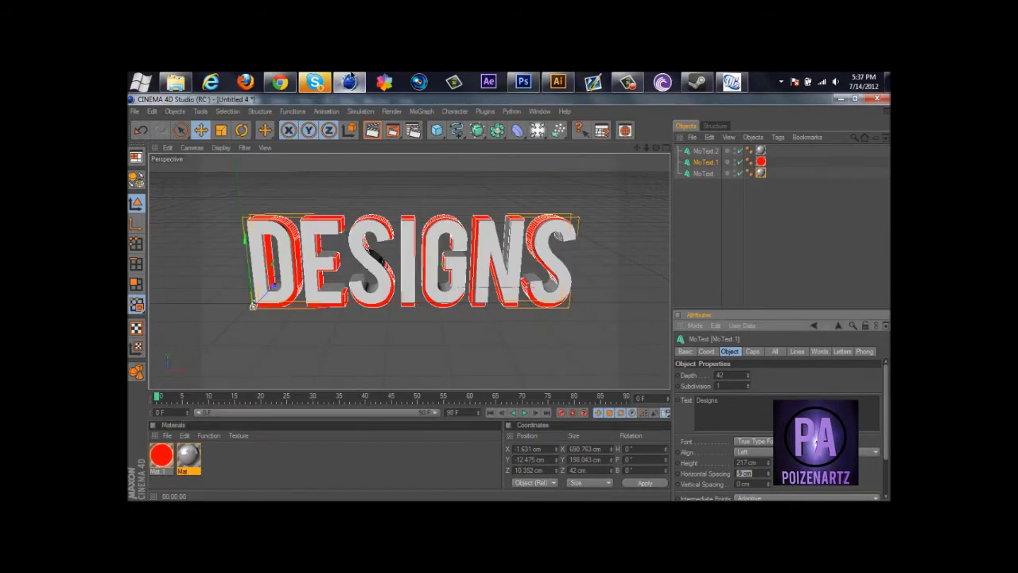
click(523, 82)
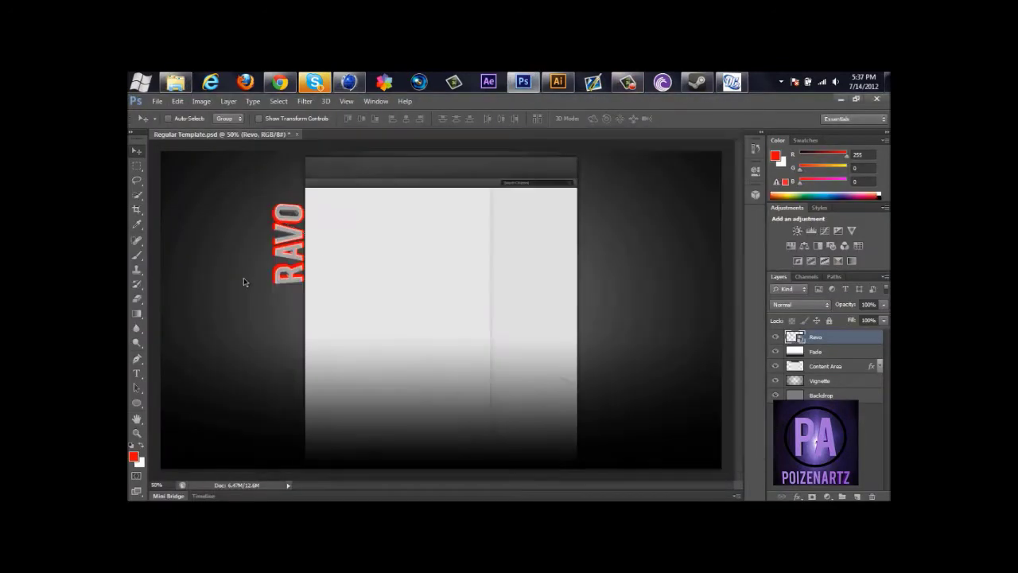
Step: Scale the placed DESIGNS render, rotate it 90° clockwise, and move it to the page's right edge
drag(622, 412, 413, 294)
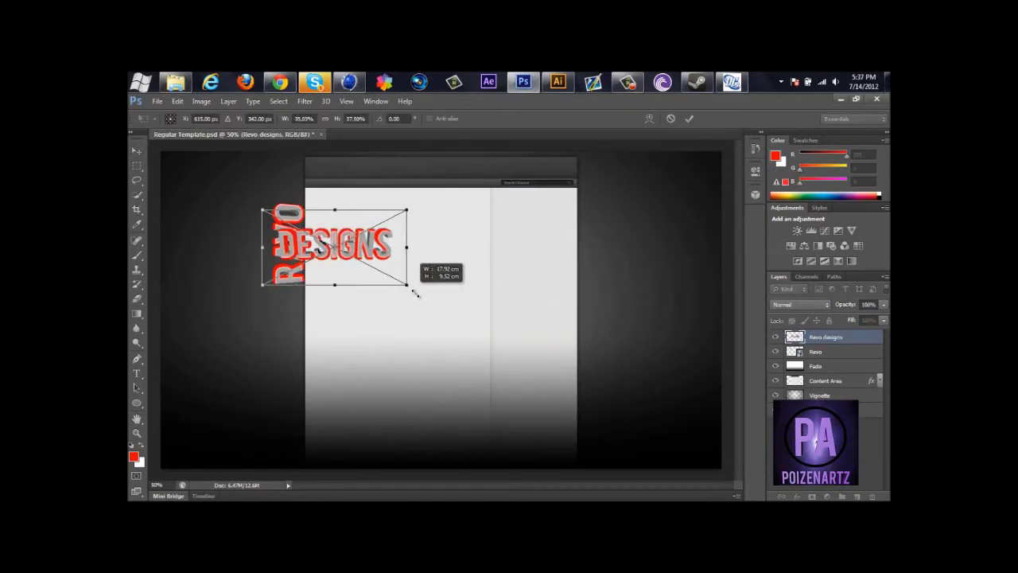
click(137, 150)
key(Return)
click(177, 101)
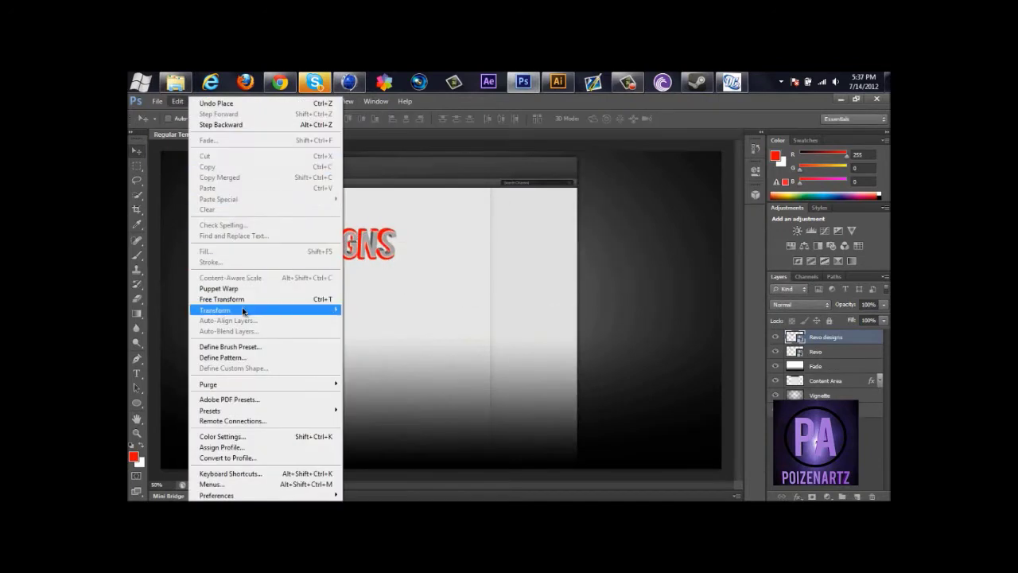
mouse_move(239, 309)
click(366, 412)
drag(370, 234, 306, 216)
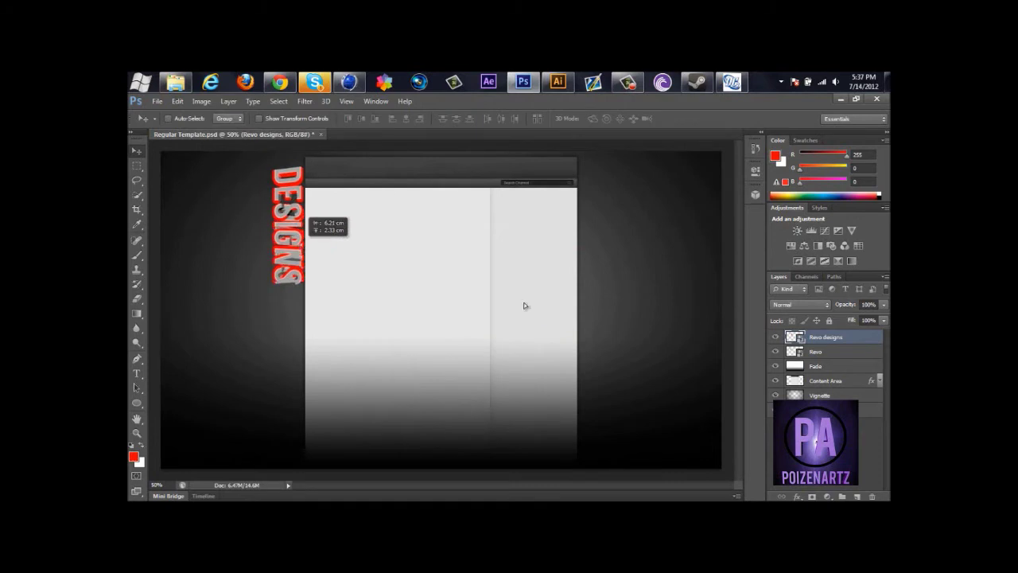
mouse_move(301, 272)
mouse_down()
mouse_move(608, 273)
mouse_move(608, 283)
mouse_up()
drag(282, 227, 282, 233)
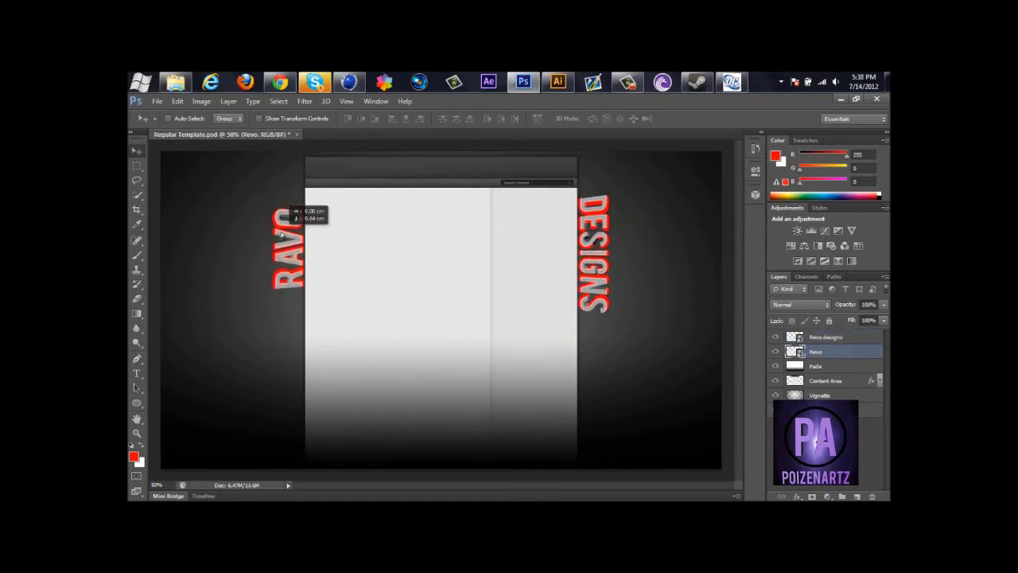
Step: Browse to Gonza's Graphic Pack > Optical Flares and select Flare (21)
click(176, 82)
scroll(557, 239, down, 5)
double_click(560, 198)
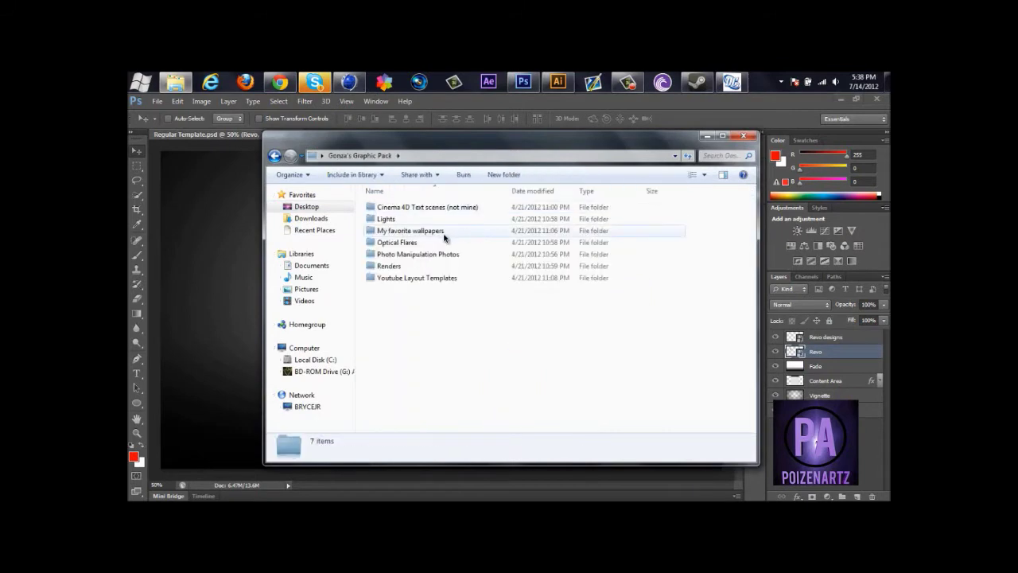
double_click(397, 242)
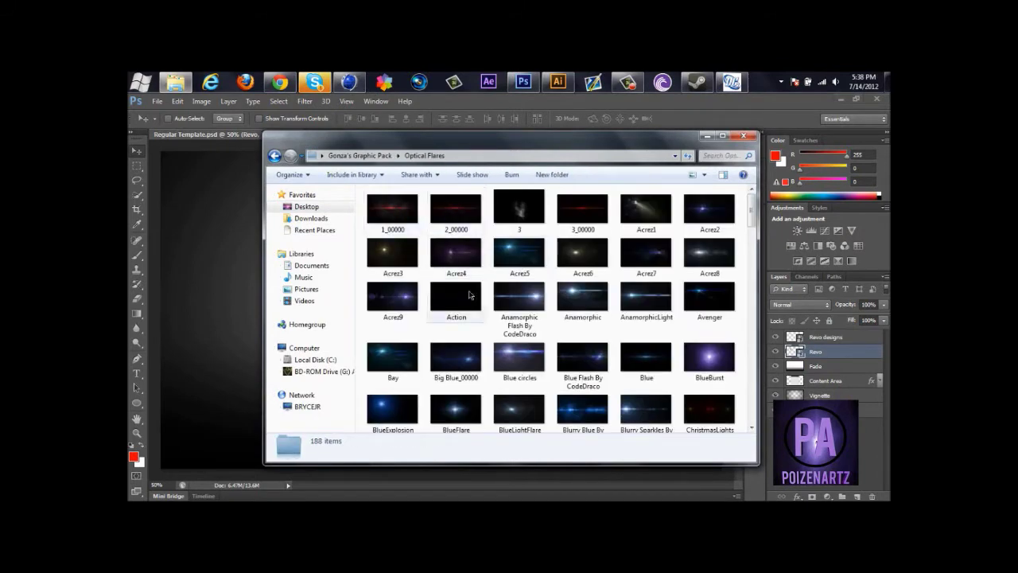
scroll(469, 295, down, 5)
scroll(453, 290, down, 5)
scroll(445, 302, down, 5)
click(400, 326)
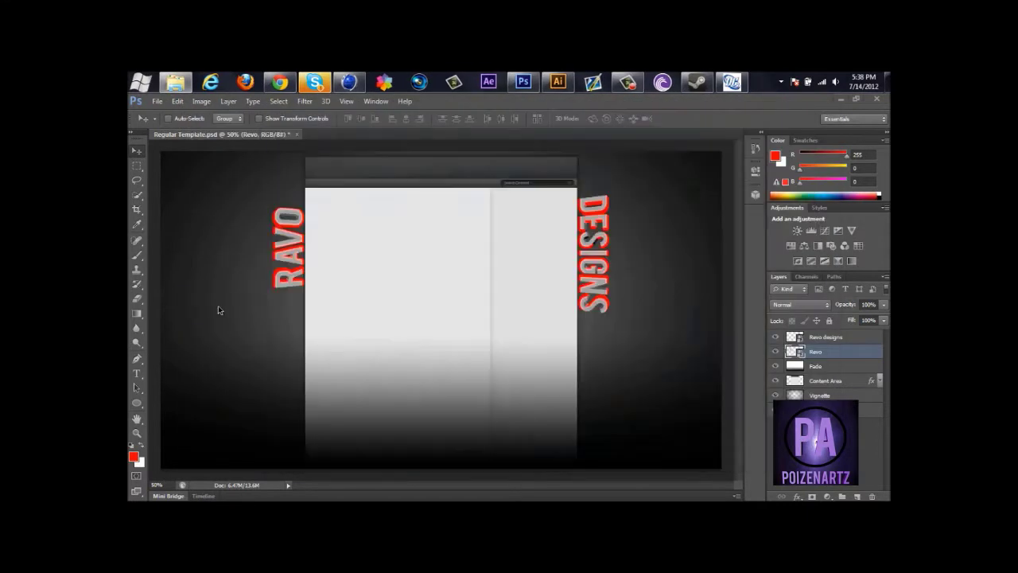
Step: Place Flare (21) in Lighten mode, shrunk and positioned beside RAVO
drag(400, 328, 413, 313)
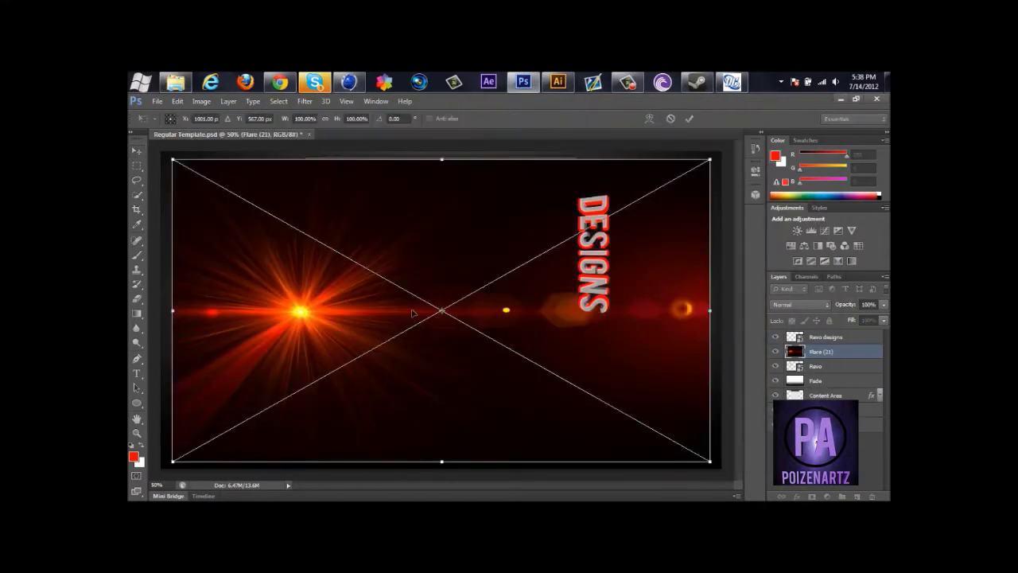
click(801, 304)
click(795, 157)
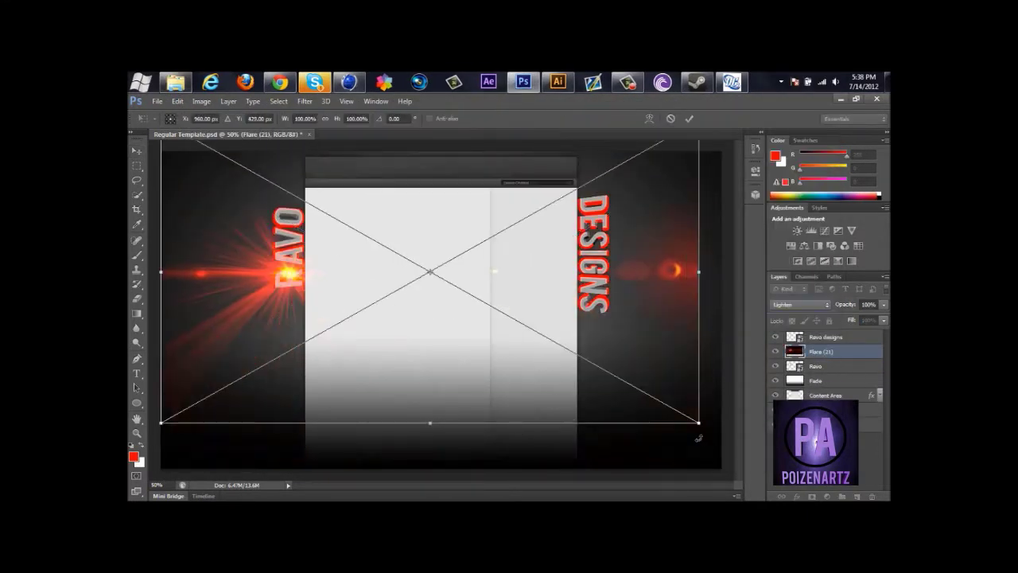
drag(698, 437, 311, 213)
drag(216, 161, 256, 245)
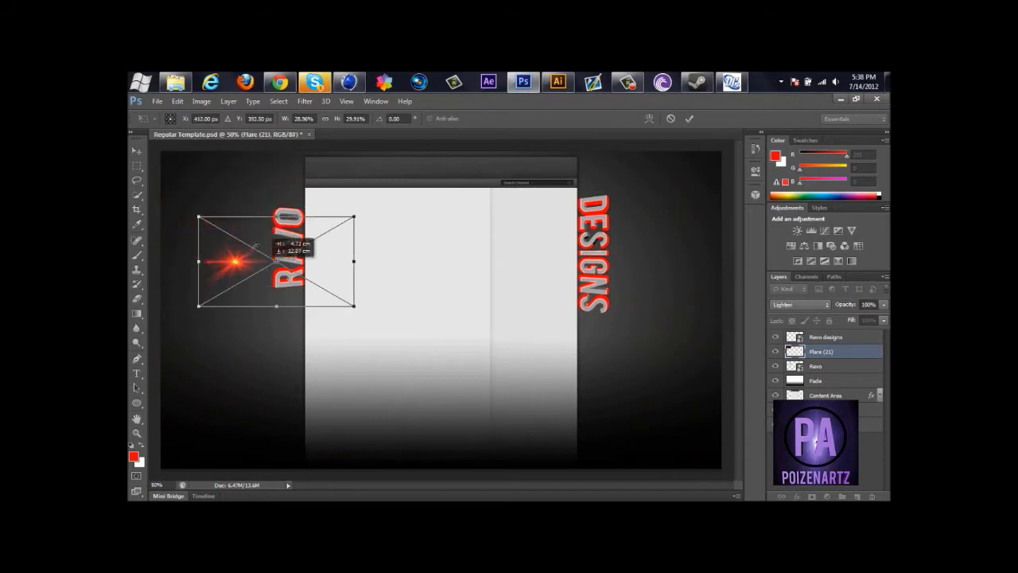
click(137, 146)
click(449, 258)
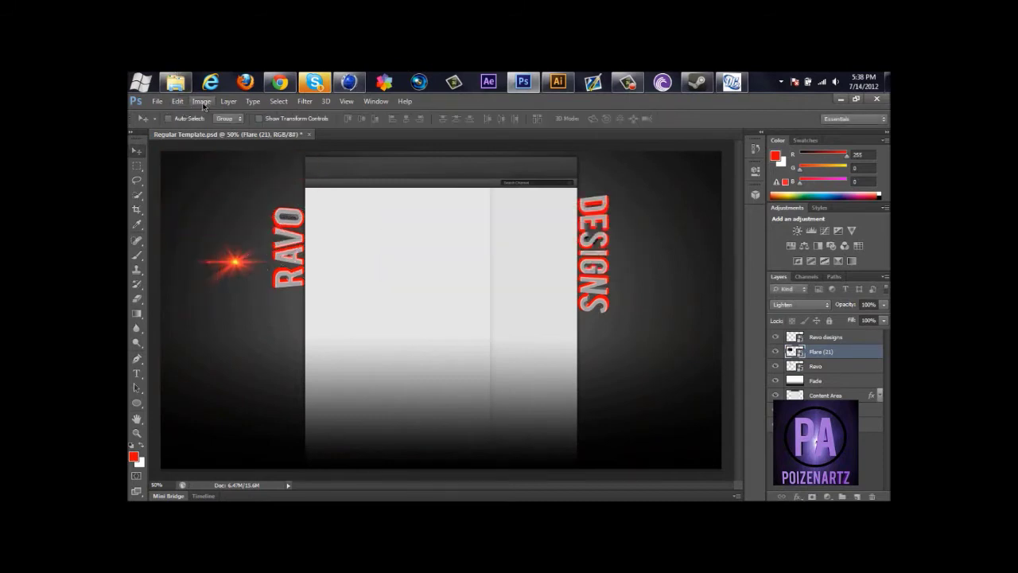
Step: Rotate the flare 90° to vertical and flip it upside down
click(201, 102)
click(342, 224)
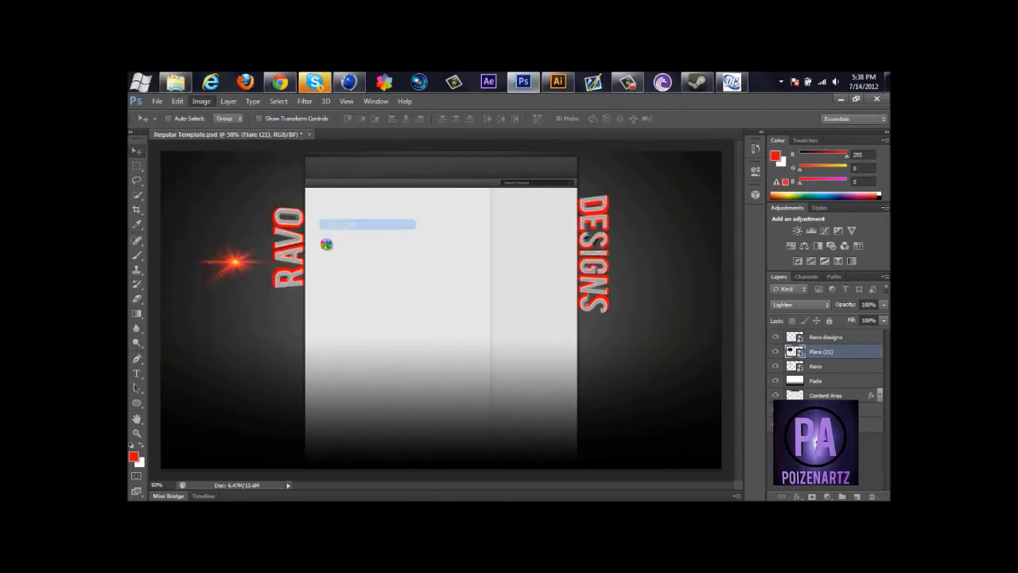
click(178, 101)
click(177, 101)
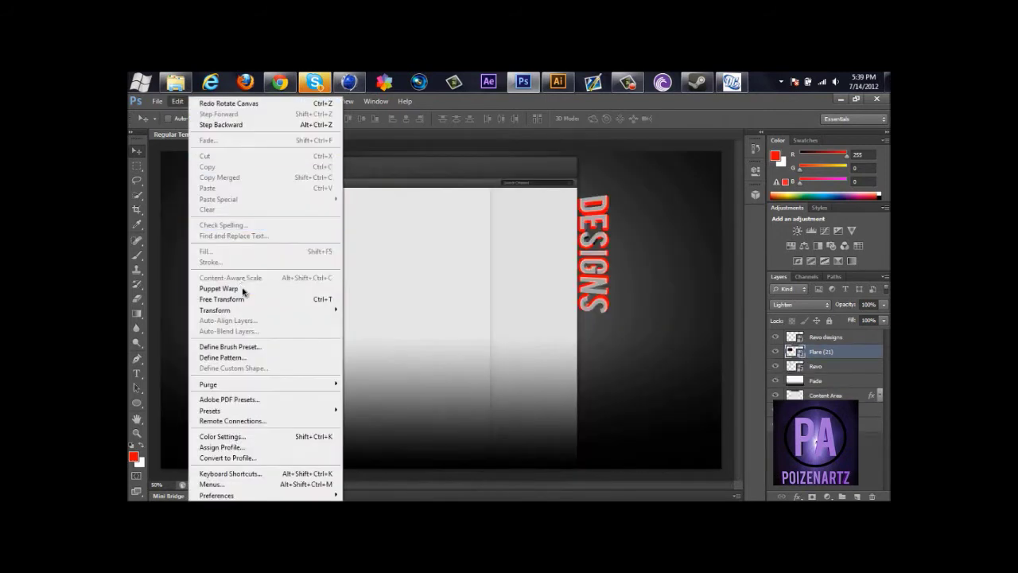
click(402, 402)
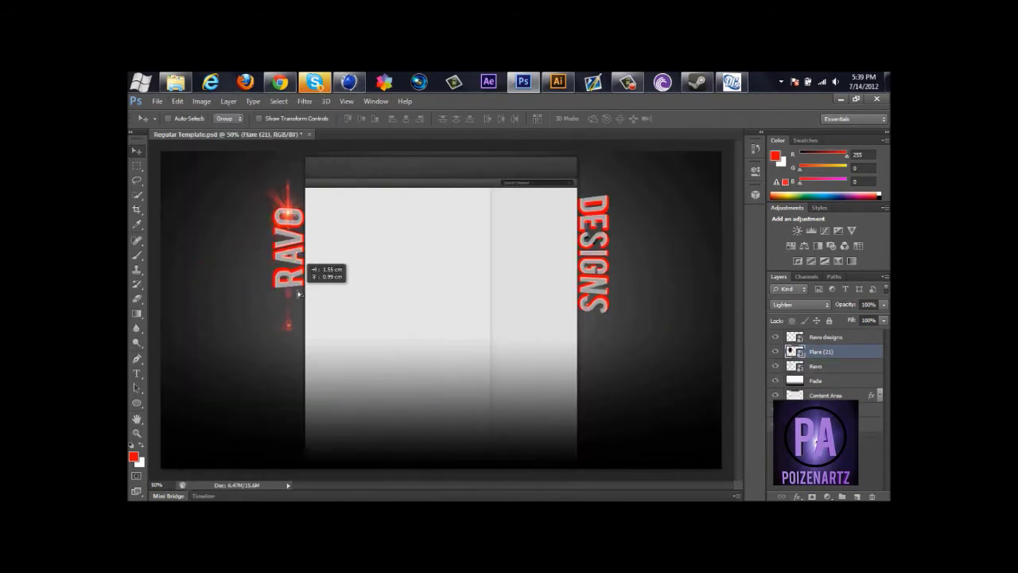
click(177, 101)
click(366, 390)
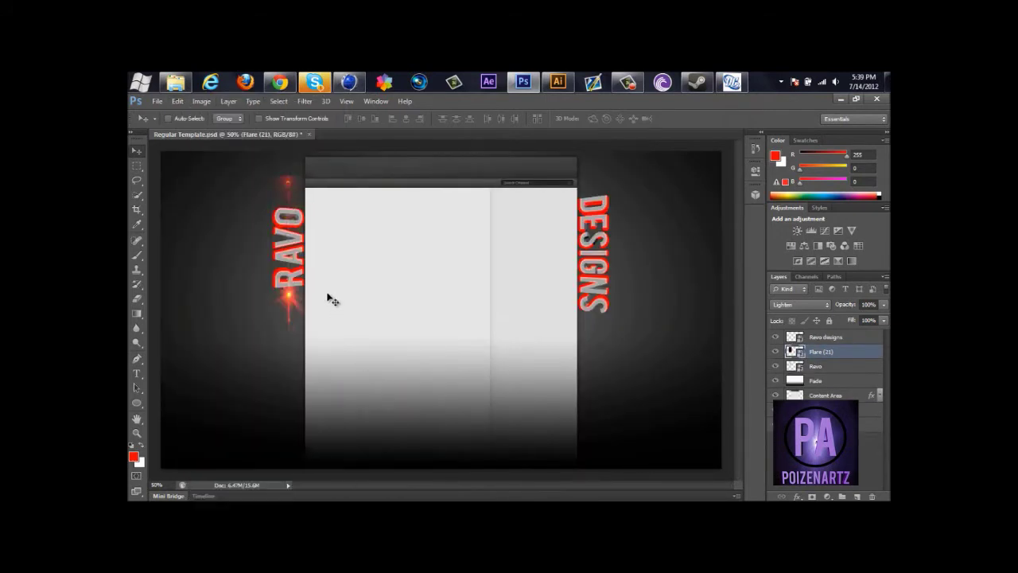
drag(322, 280, 303, 272)
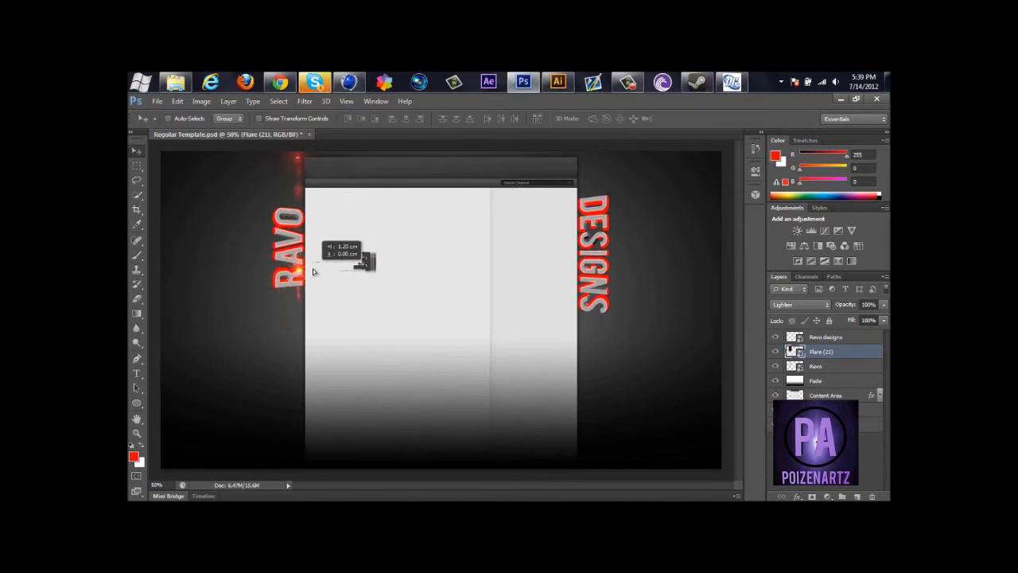
click(177, 101)
click(213, 122)
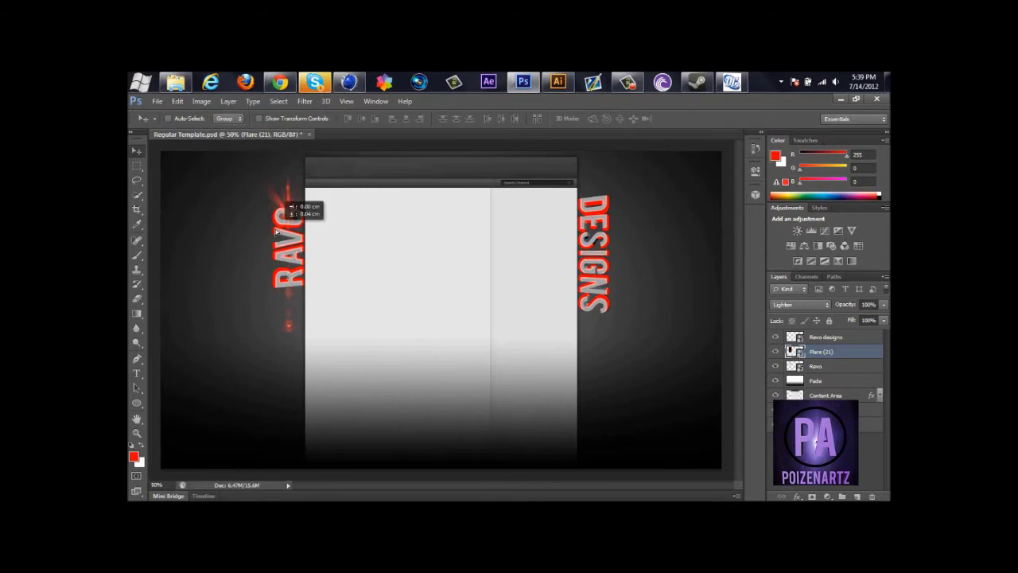
Step: Duplicate the flare layer and move the copy beside DESIGNS
right_click(821, 351)
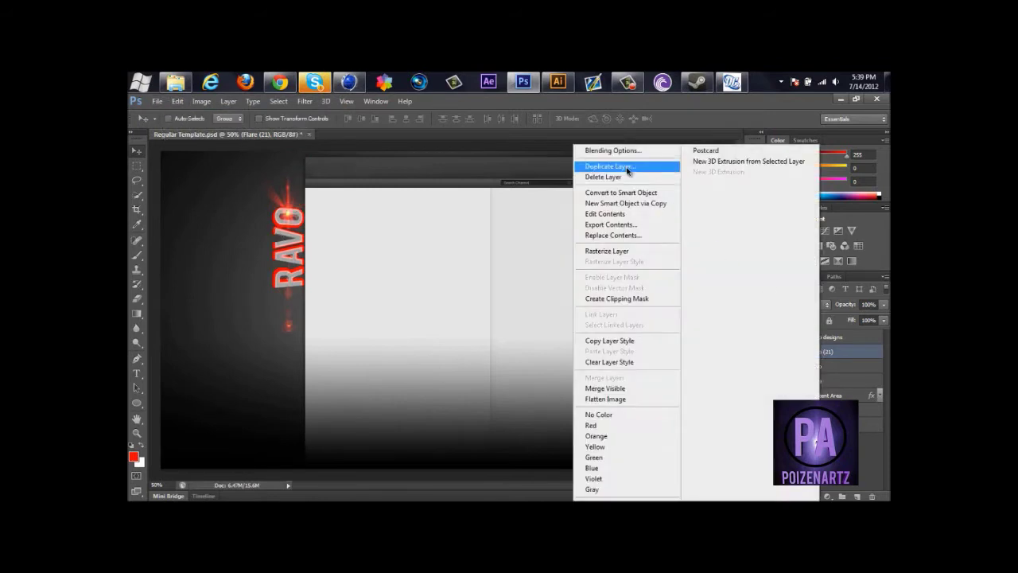
click(613, 164)
click(602, 198)
drag(576, 261, 585, 263)
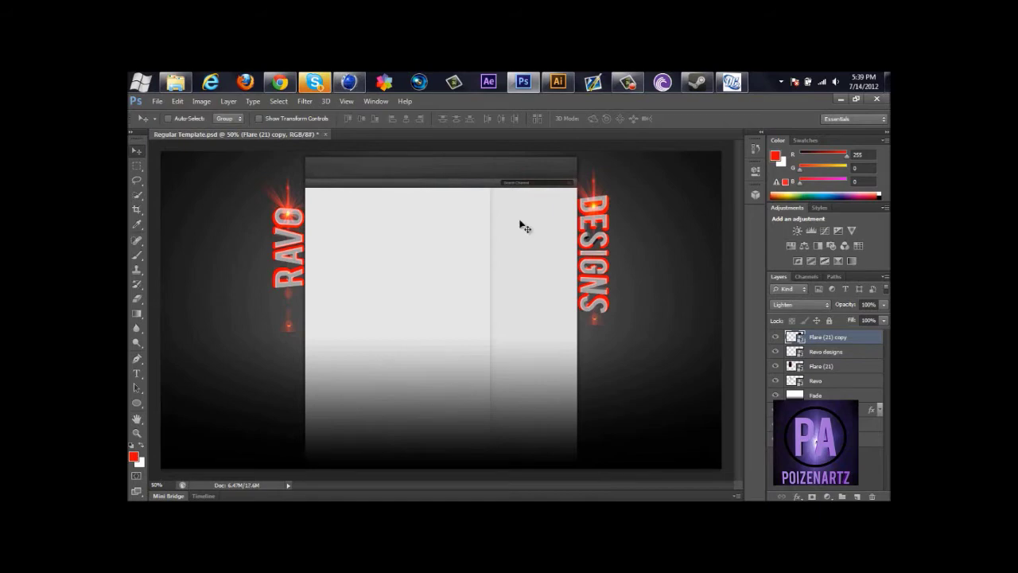
Step: Search Google for 'call of duty mw3 cover dude' in a new browser tab
key(alt+Tab)
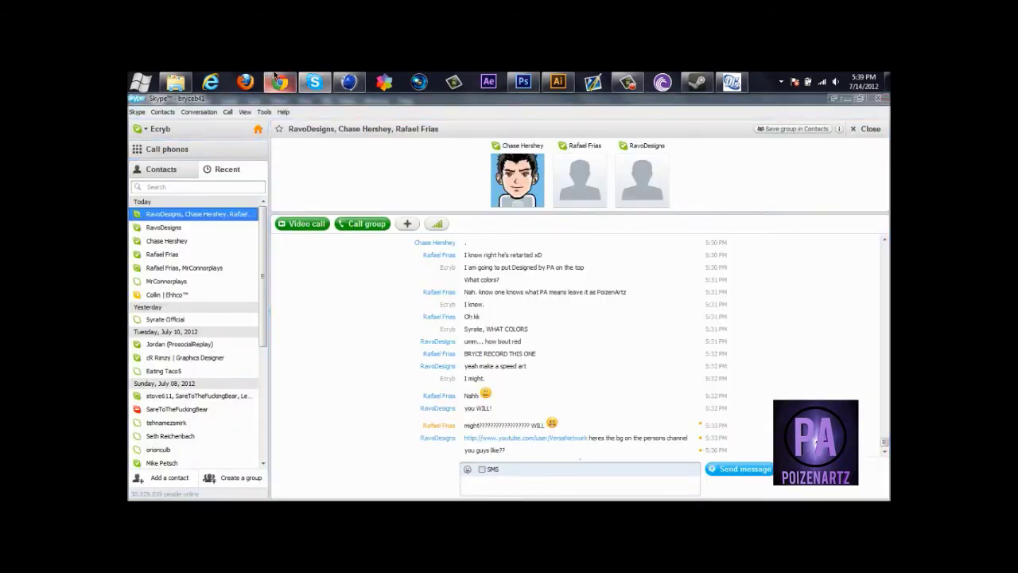
click(279, 82)
click(354, 101)
text(call of s)
key(BackSpace)
text(duty)
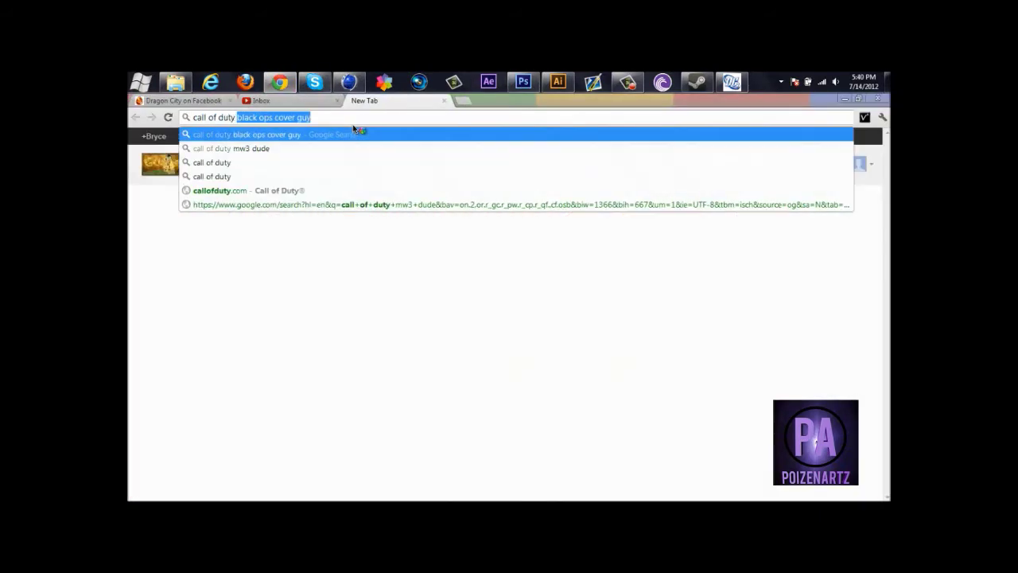
text( mw3 cover syd)
key(BackSpace)
key(BackSpace)
key(BackSpace)
text(dud)
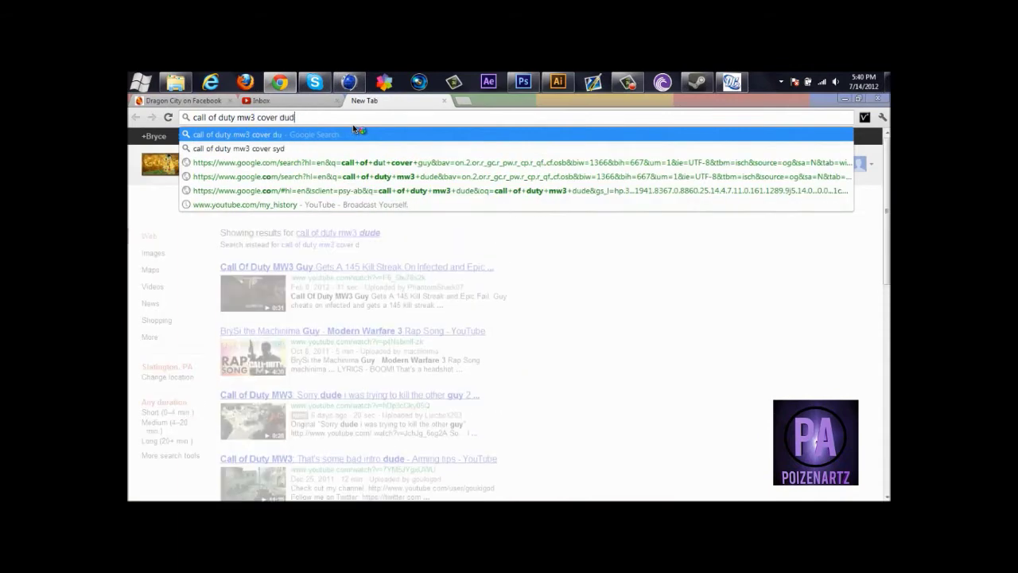
text(e)
key(Return)
Step: Go up to Downloads and jump to the Call of Duty MW3 Cover 3240 x 2175 file
click(530, 78)
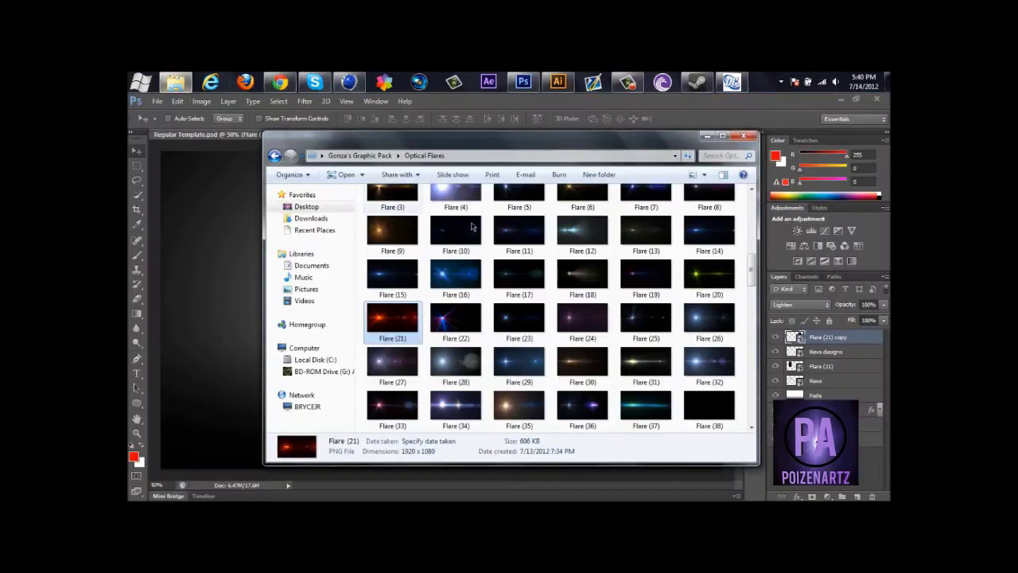
key(BackSpace)
text(m)
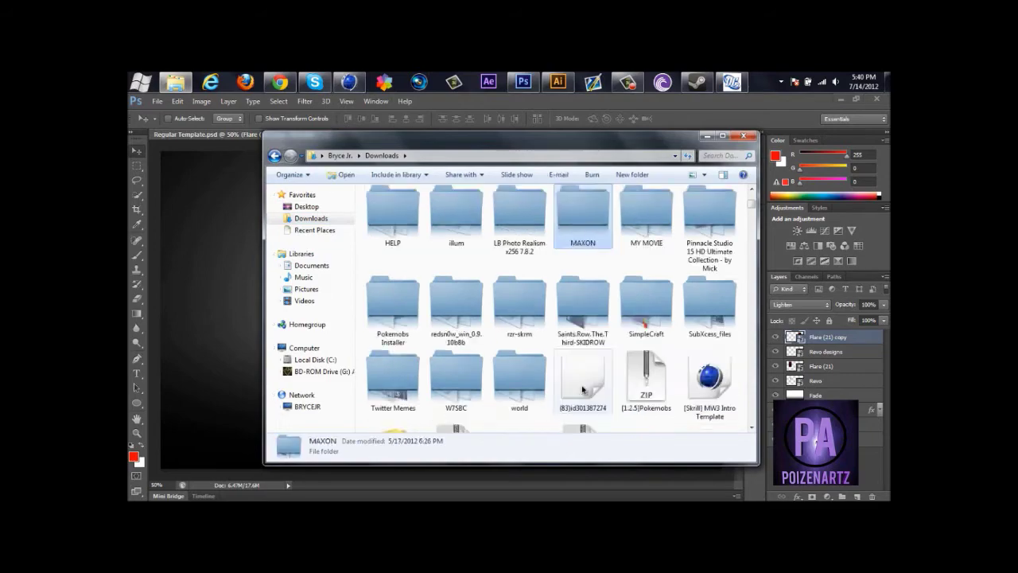
text(w3gc)
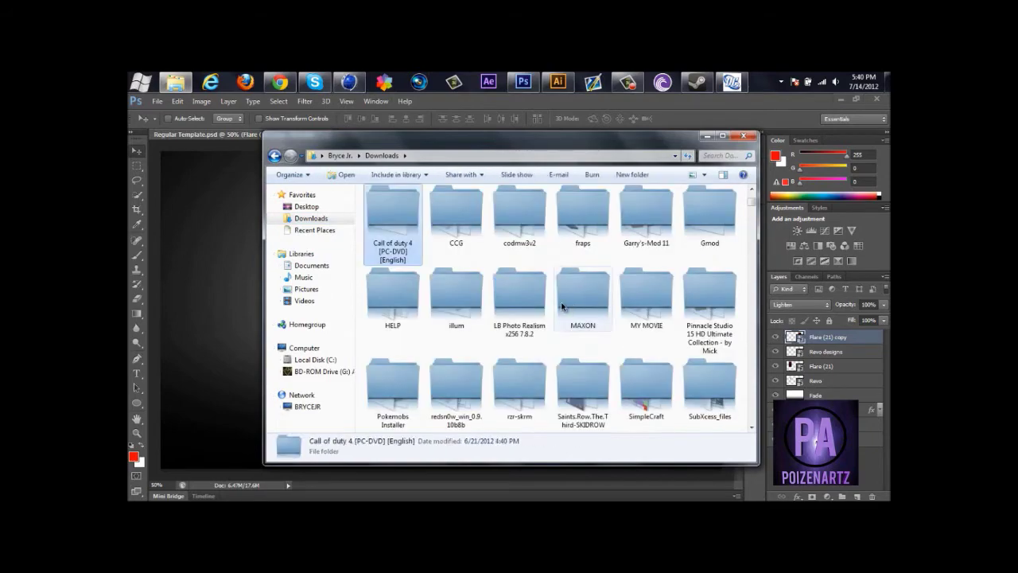
text(a)
scroll(562, 305, down, 3)
text(c)
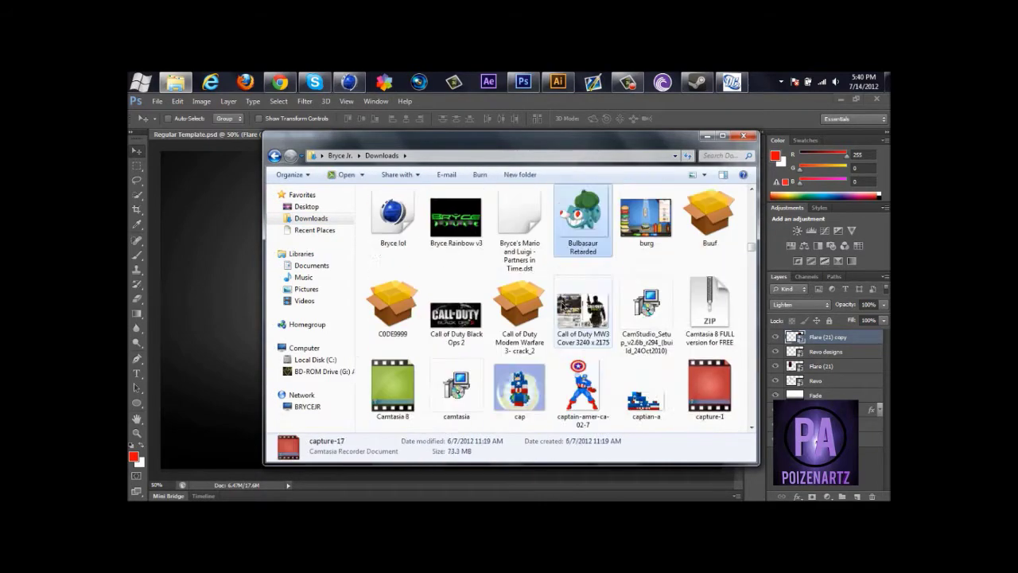
text(bc)
Step: Cancel placing the MW3 cover and open Call of Duty MW3 Cover 3240 x 2175.jpg from Downloads
mouse_move(581, 242)
mouse_down()
mouse_move(416, 272)
mouse_move(442, 152)
mouse_up()
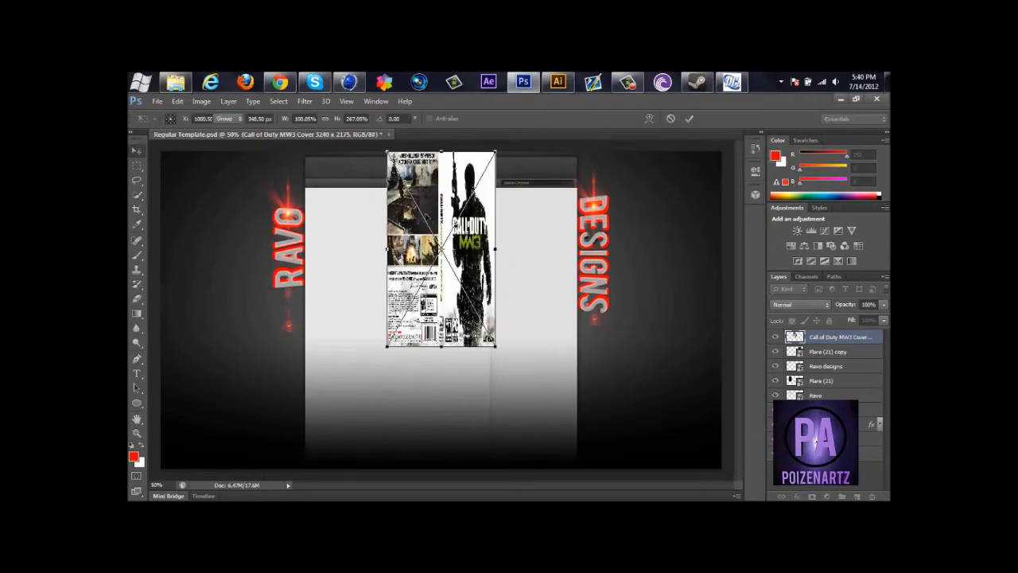
key(Escape)
click(158, 101)
click(171, 126)
click(378, 231)
scroll(528, 266, down, 5)
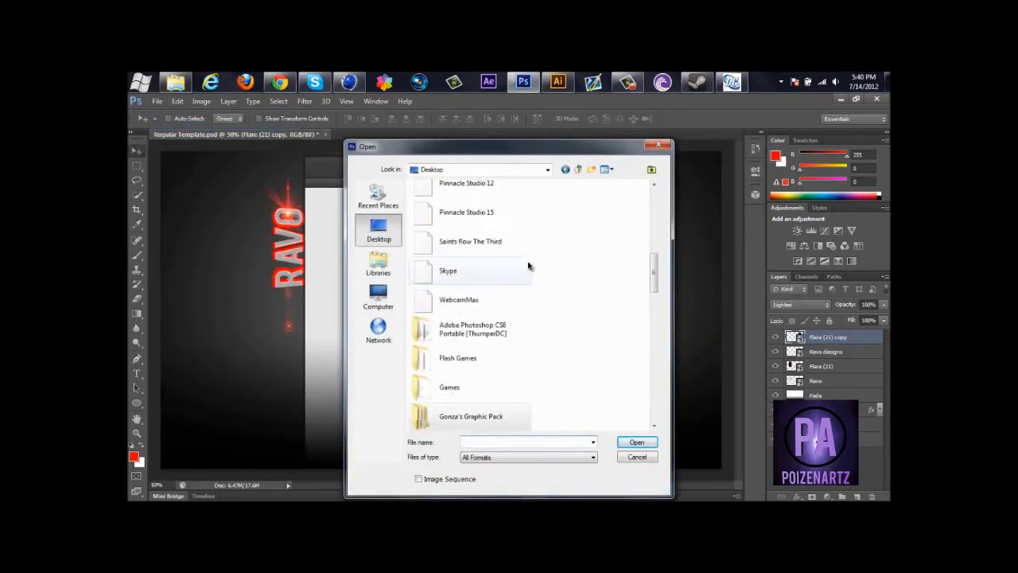
mouse_move(654, 275)
mouse_down()
mouse_move(658, 216)
mouse_move(656, 245)
mouse_up()
double_click(556, 203)
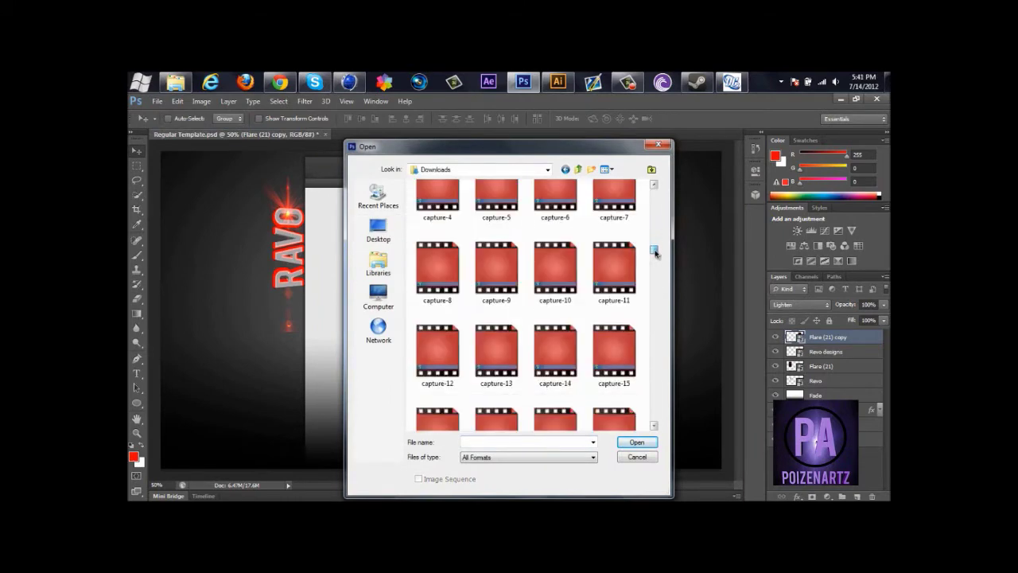
text(blue grr pedo bear)
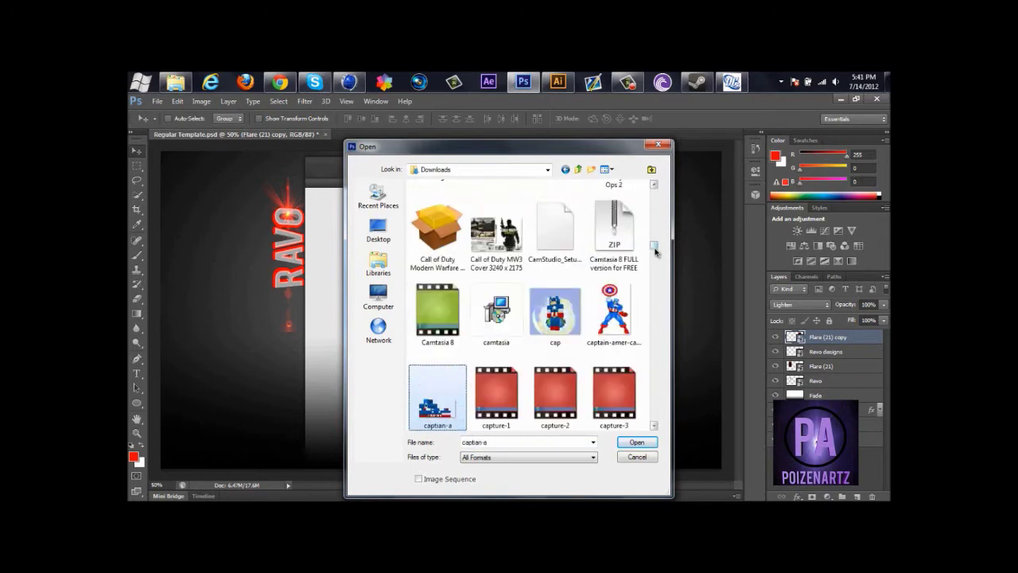
key(Escape)
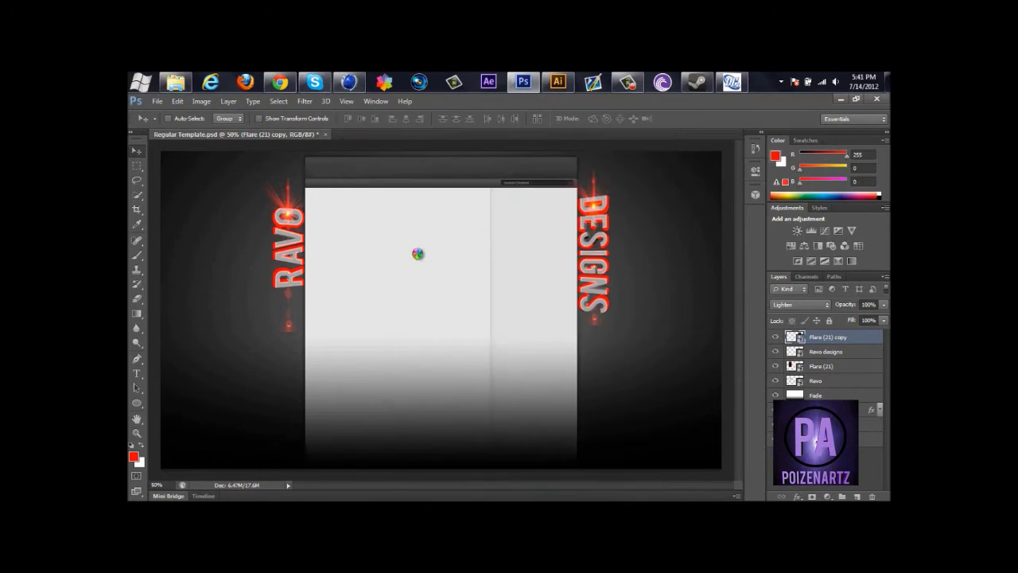
Step: Crop the MW3 cover to its front art and drag it into the Regular Template as Layer 1
click(136, 209)
drag(215, 309, 345, 310)
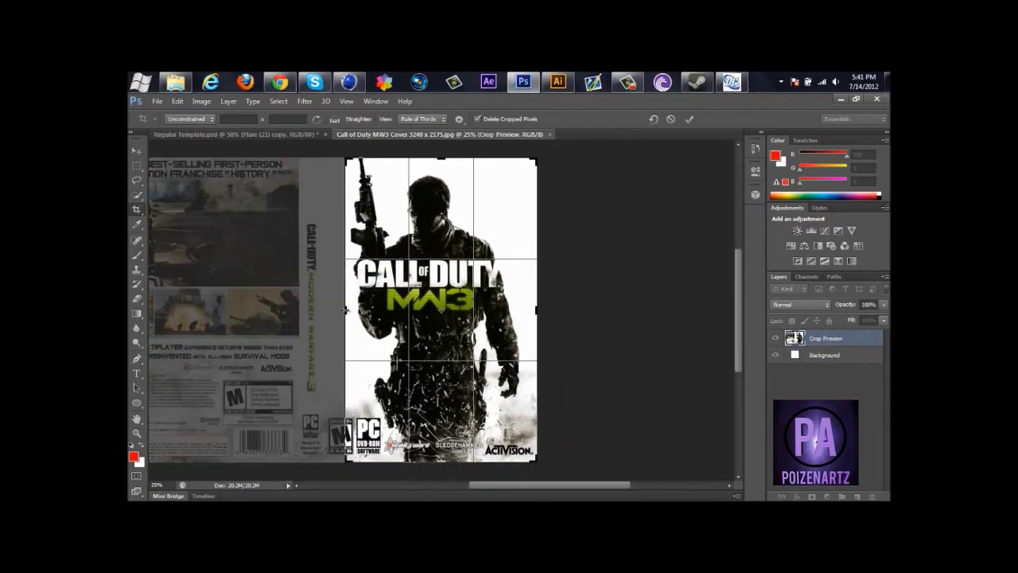
key(Return)
key(v)
mouse_move(438, 310)
mouse_down()
mouse_move(600, 298)
mouse_move(250, 146)
mouse_up()
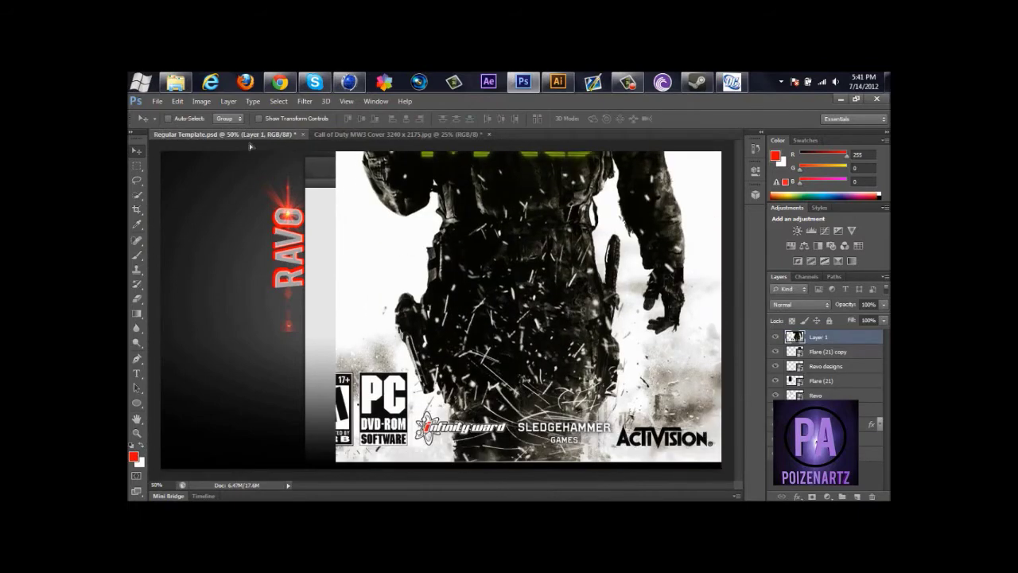
Step: Scale the MW3 cover down to about 56% and place it on the template's right side
click(177, 101)
click(369, 331)
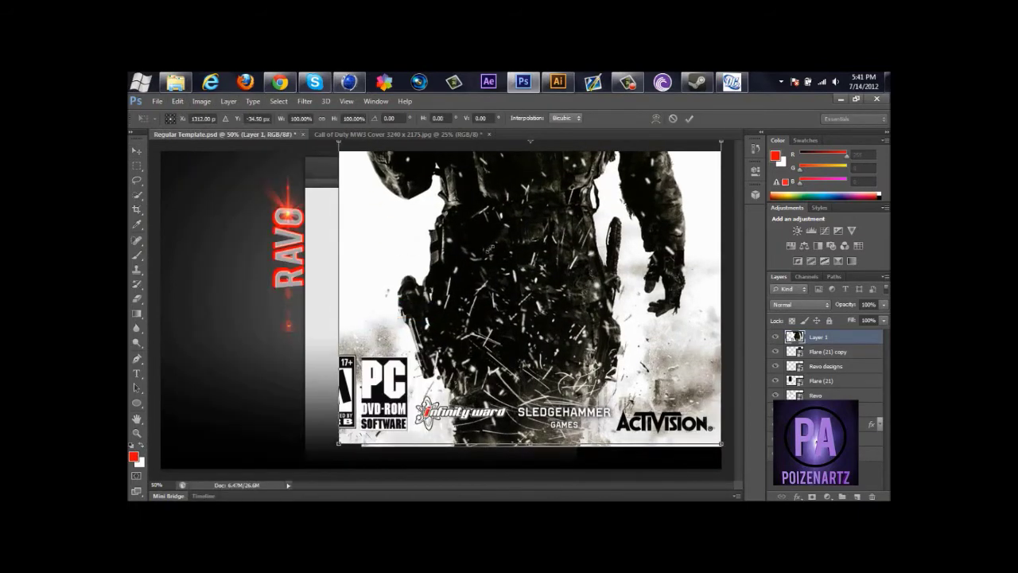
drag(339, 443, 438, 323)
mouse_move(593, 242)
mouse_down()
mouse_move(613, 393)
mouse_move(502, 477)
mouse_up()
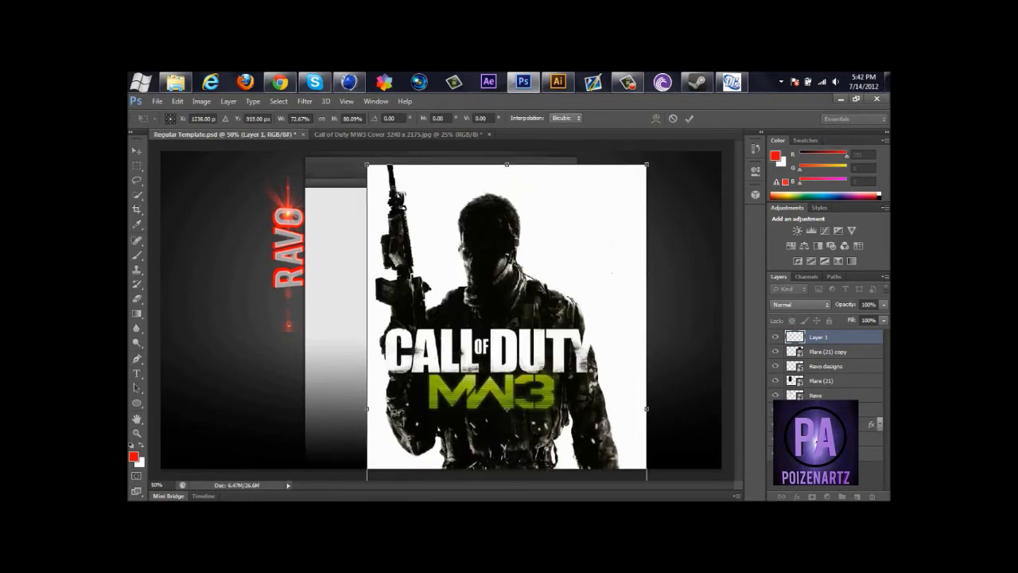
drag(366, 164, 427, 246)
drag(541, 358, 590, 226)
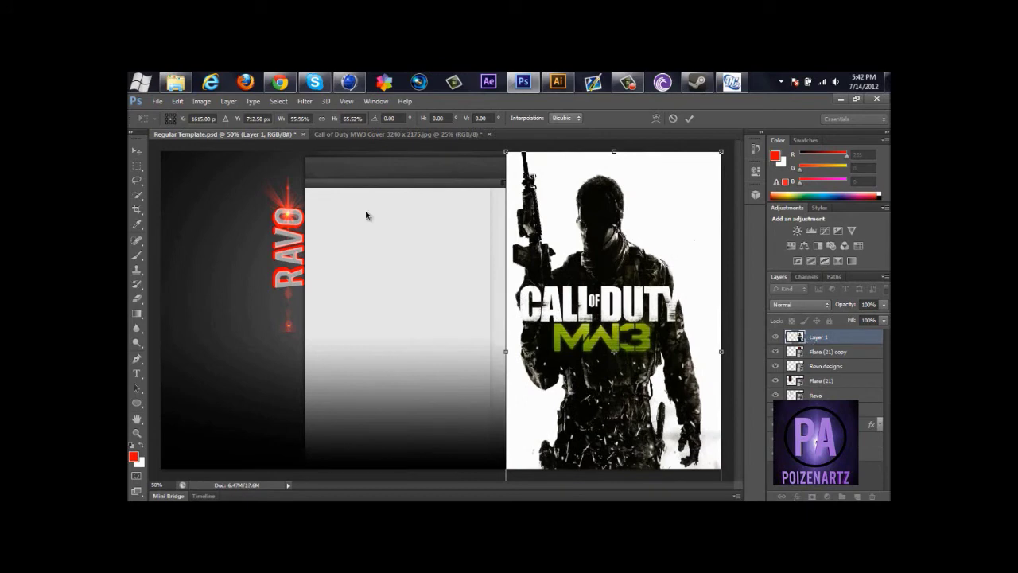
key(v)
click(450, 258)
Step: Set the cover layer to Lighten, send it to the back, and position it behind DESIGNS
click(800, 304)
click(800, 167)
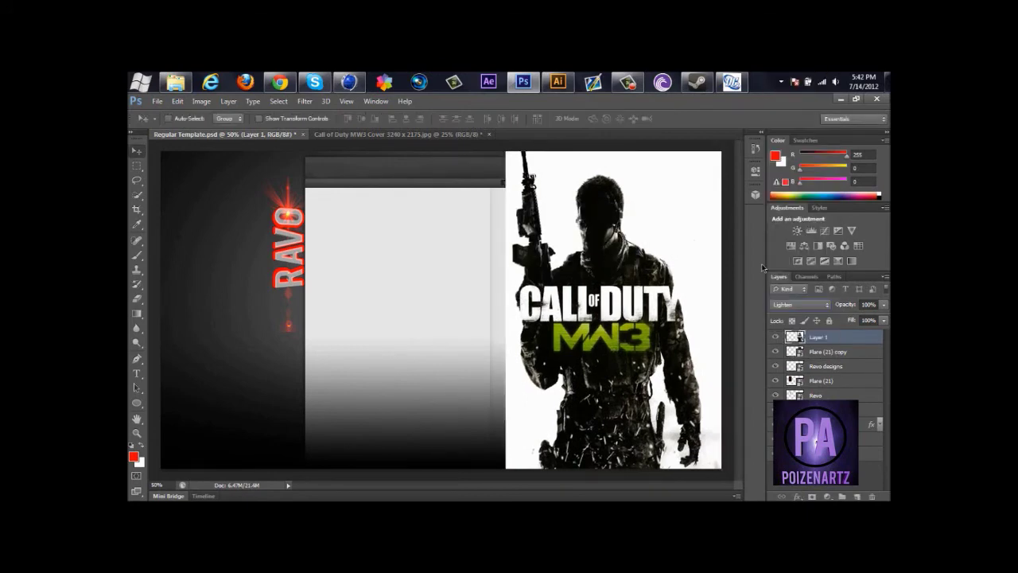
key(ctrl+shift+bracketleft)
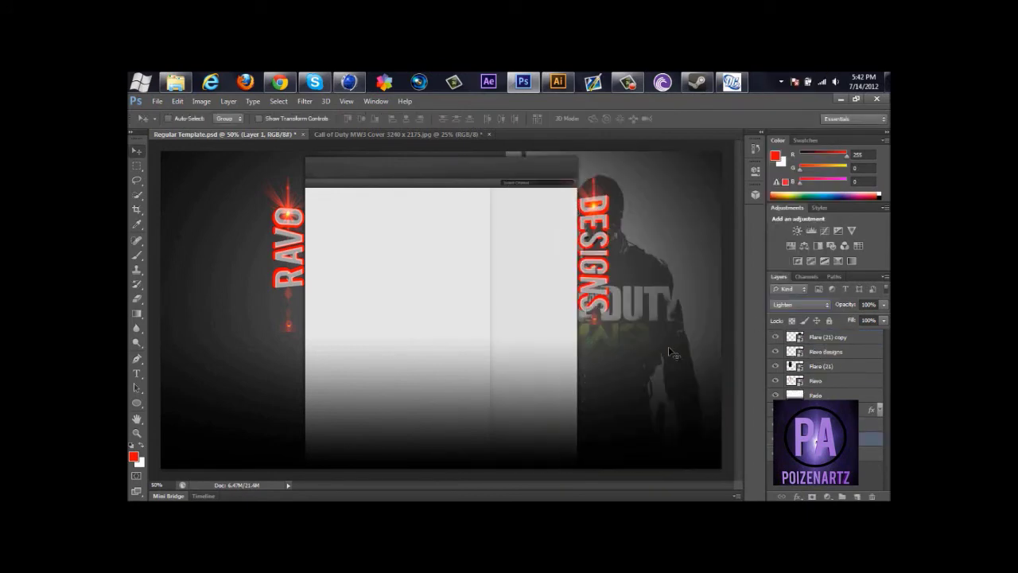
drag(688, 351, 692, 335)
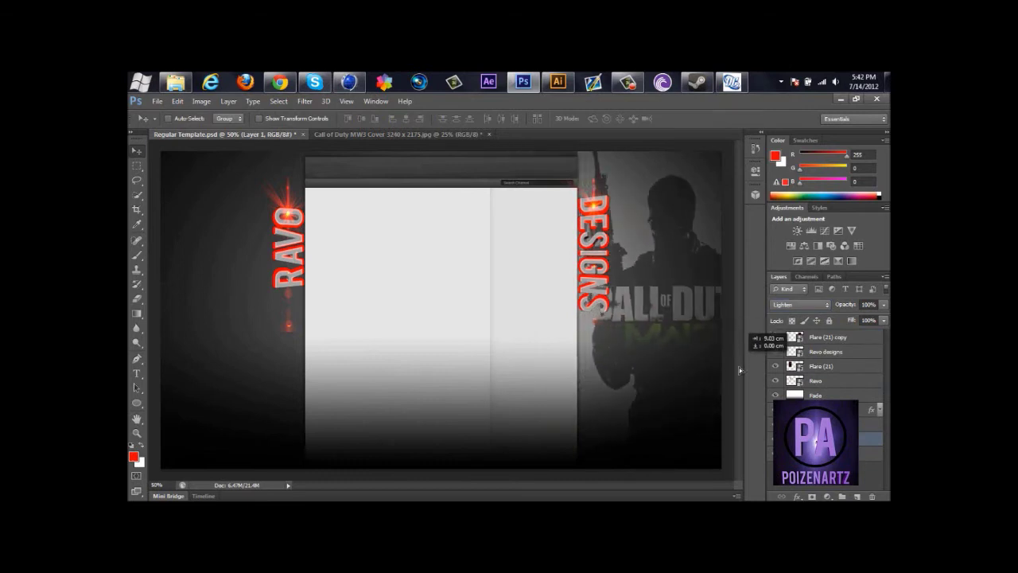
drag(692, 335, 698, 340)
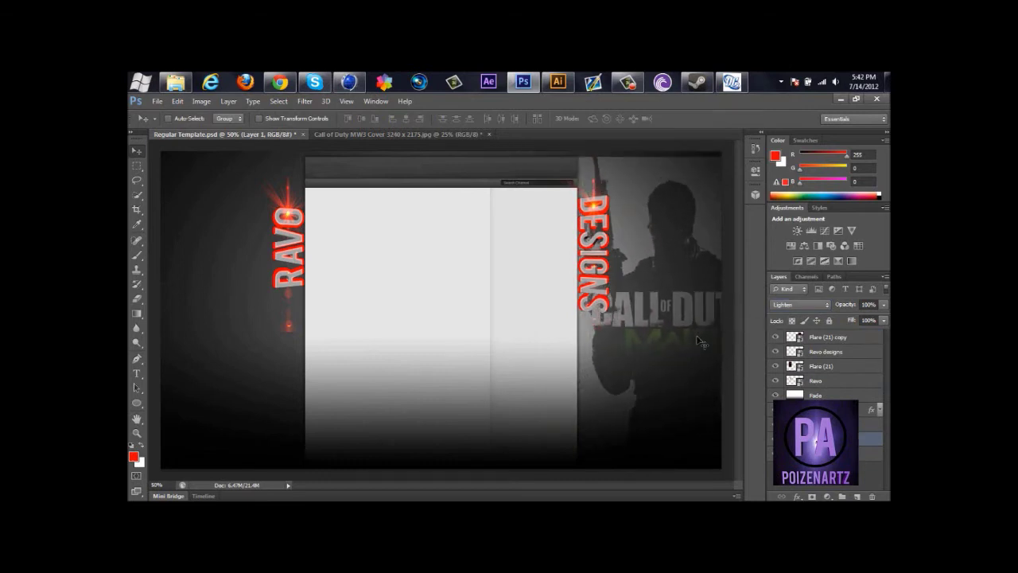
Step: Drag a second copy of the MW3 cover into the template, behind RAVO on the left
click(397, 134)
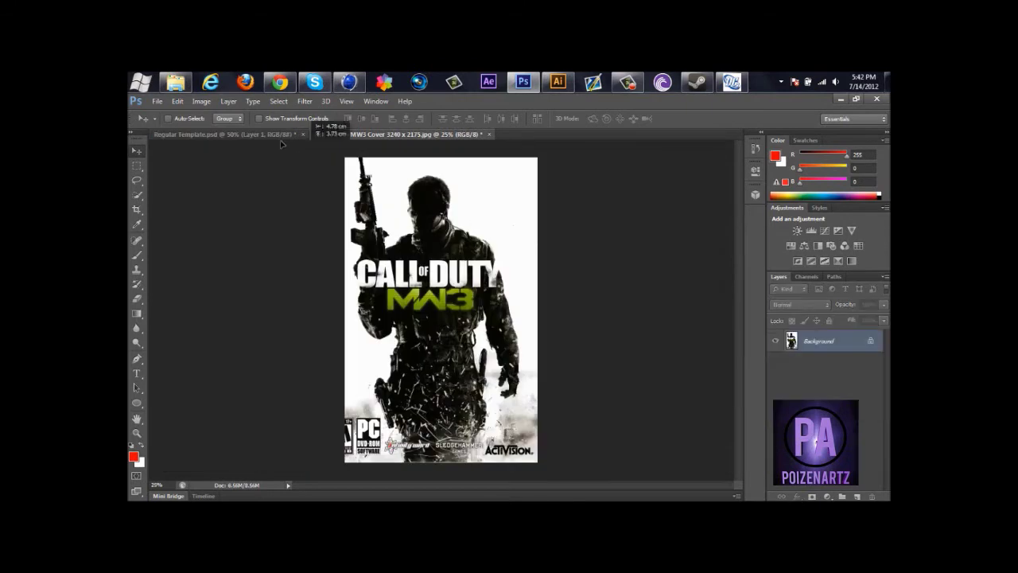
drag(429, 318, 370, 289)
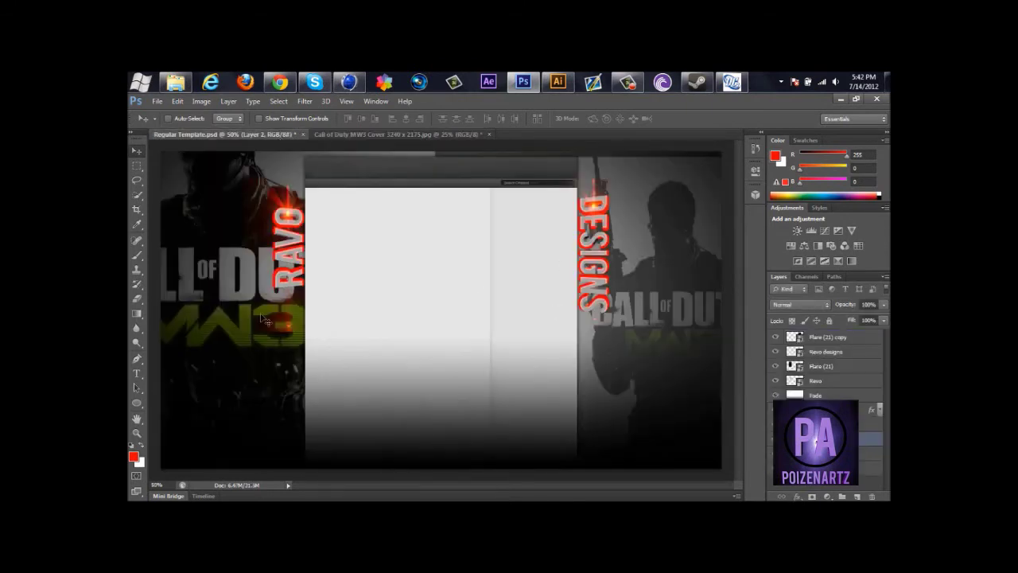
mouse_move(263, 318)
mouse_down()
mouse_move(288, 324)
mouse_move(275, 321)
mouse_up()
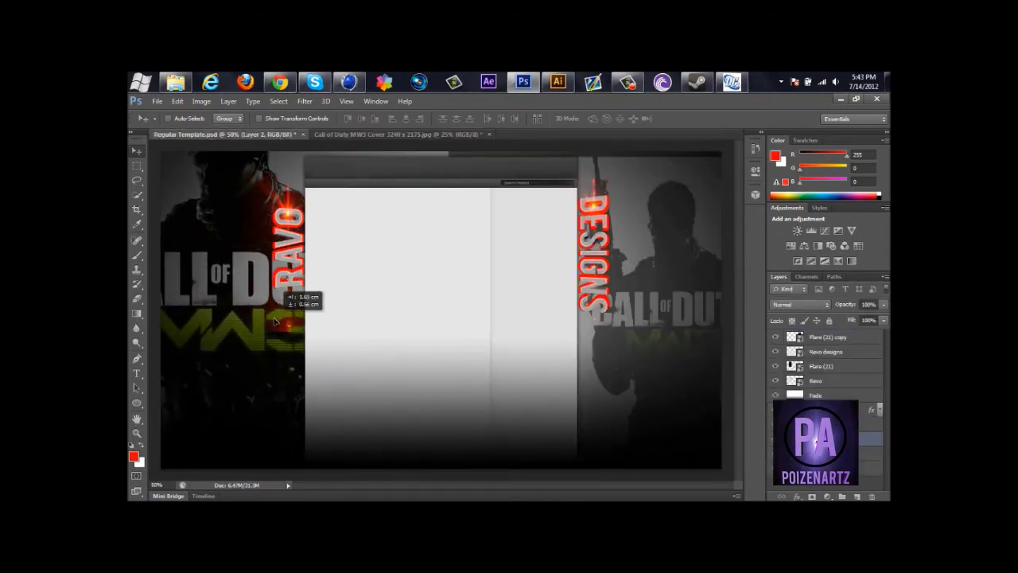
Step: Add a Hue/Saturation adjustment with lowered lightness and Colorize on, tinting the covers red
click(794, 248)
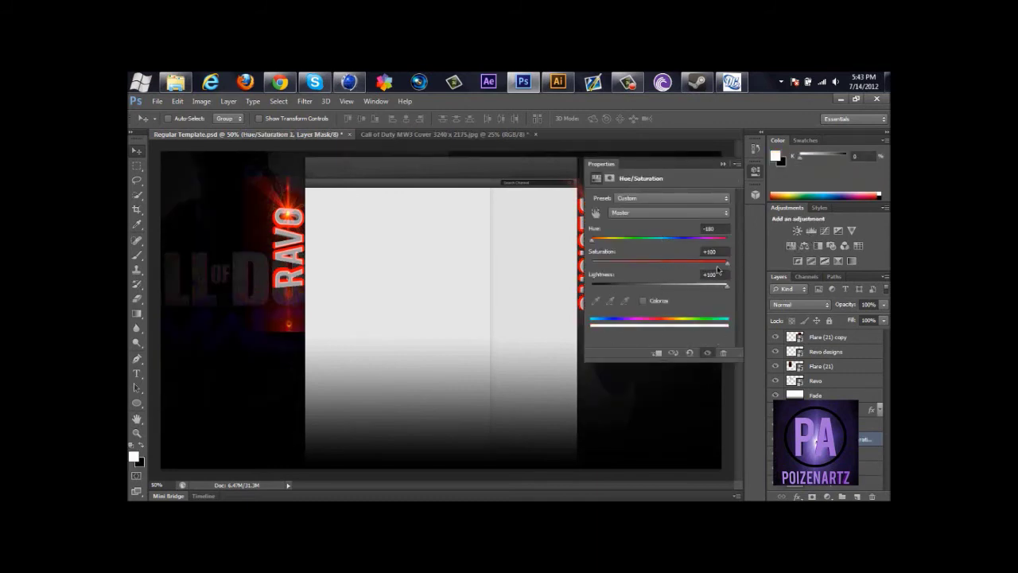
mouse_move(718, 271)
mouse_down()
mouse_move(705, 290)
mouse_move(590, 273)
mouse_up()
click(642, 301)
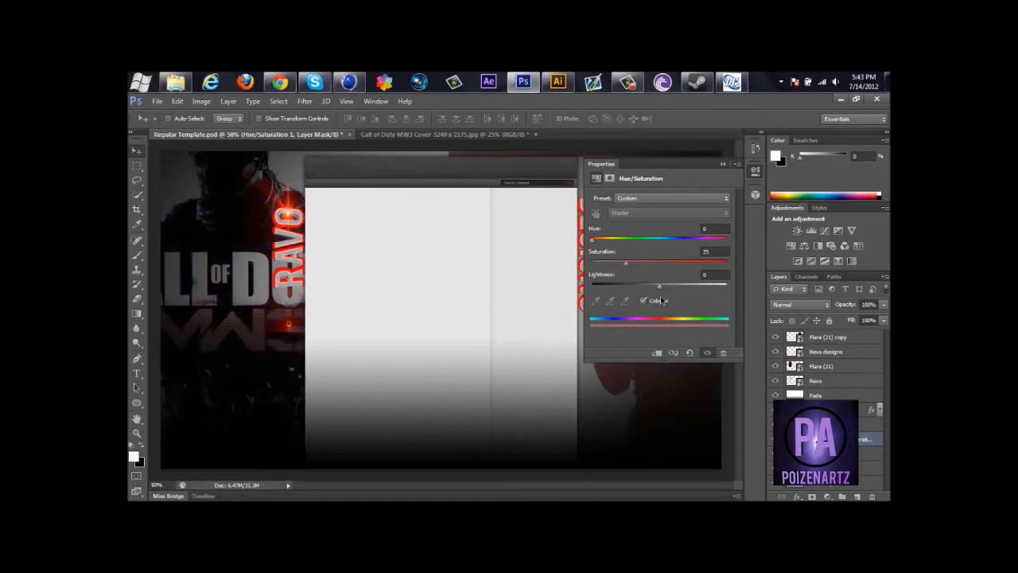
click(723, 165)
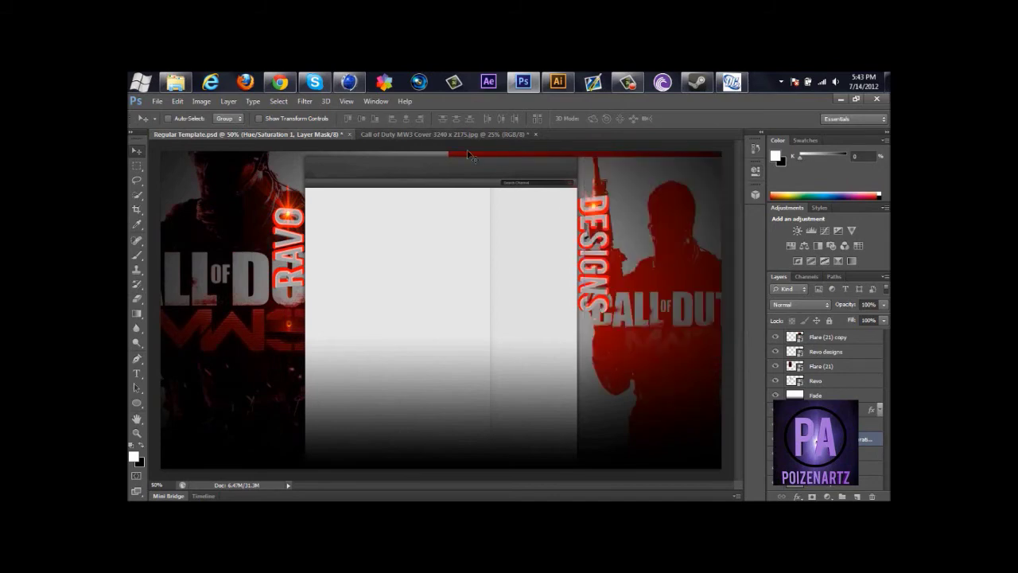
click(349, 82)
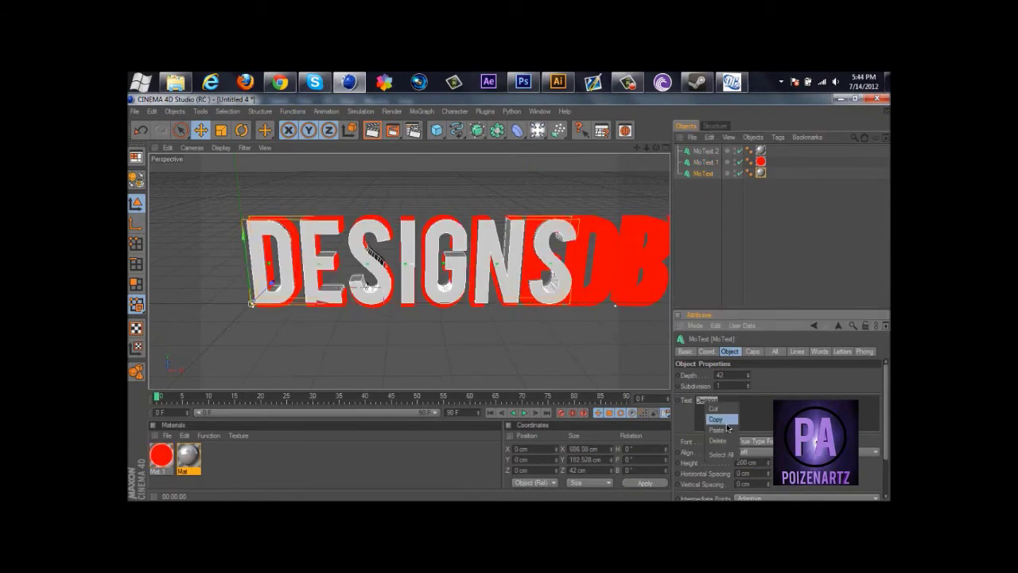
Step: Replace the 3D text with the 'Designed by' credit and zoom out to see it all
click(726, 429)
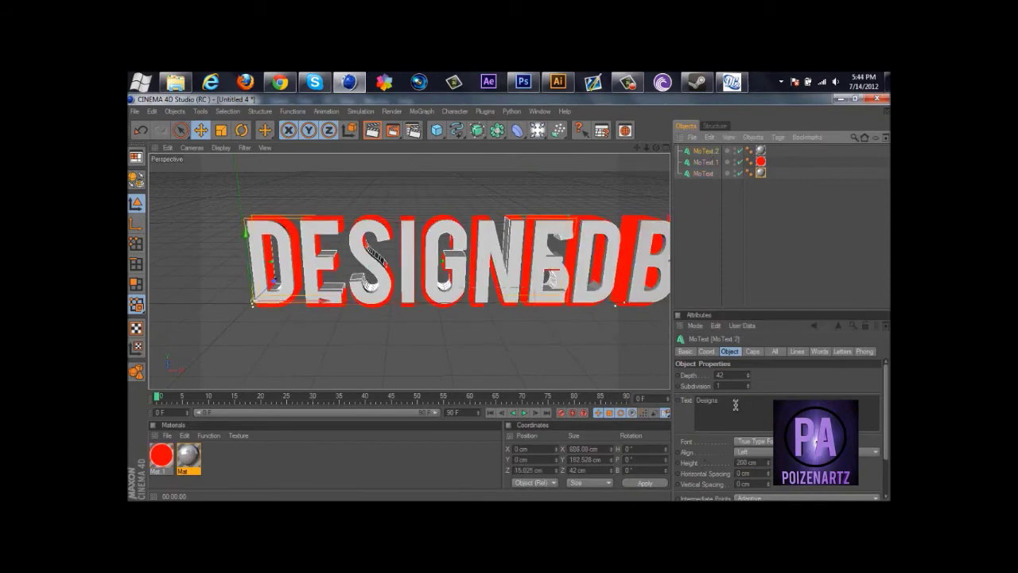
text(ed by PoiZenArtz)
drag(656, 149, 508, 301)
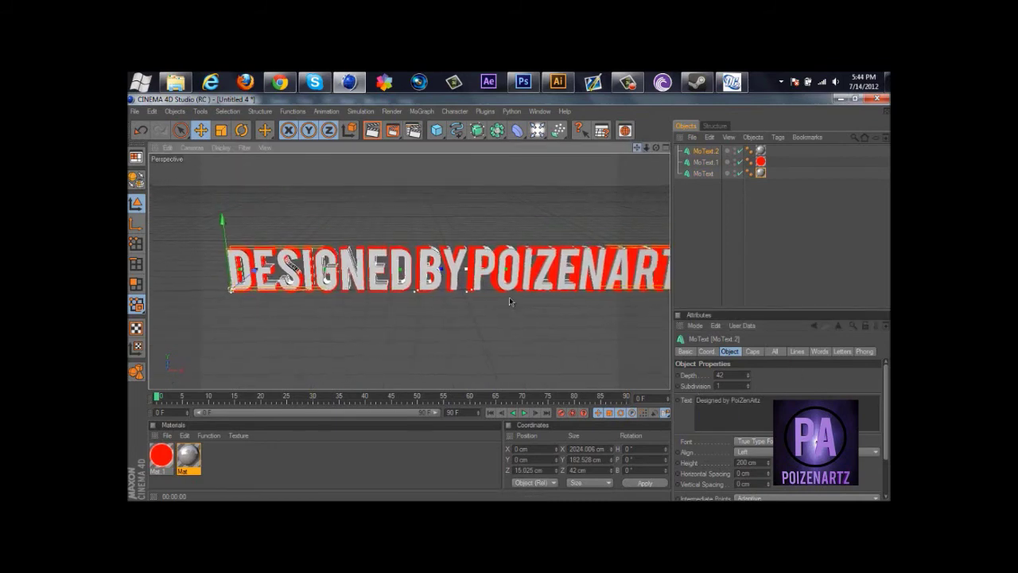
scroll(509, 299, down, 1)
scroll(509, 299, down, 1)
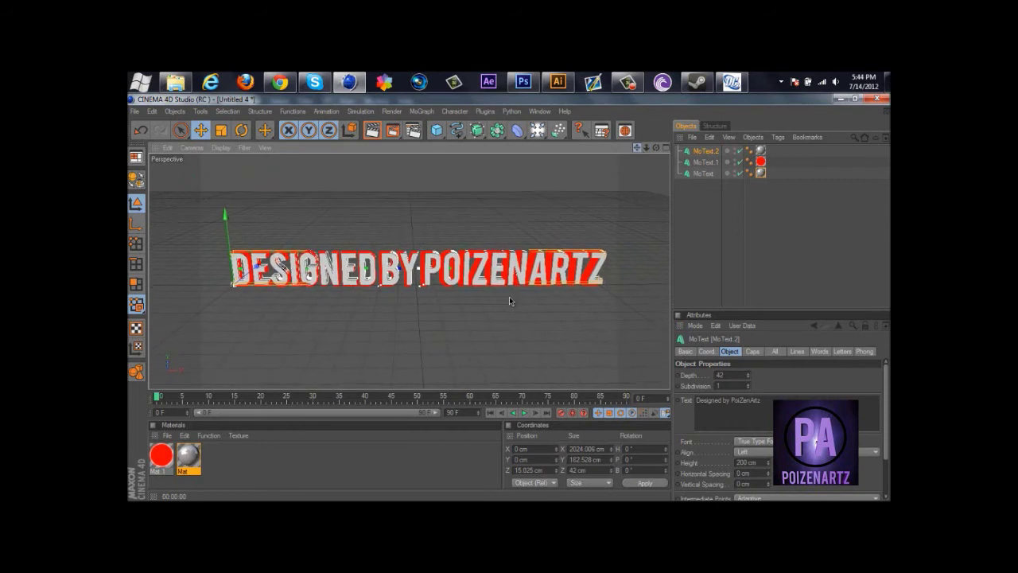
scroll(510, 299, down, 1)
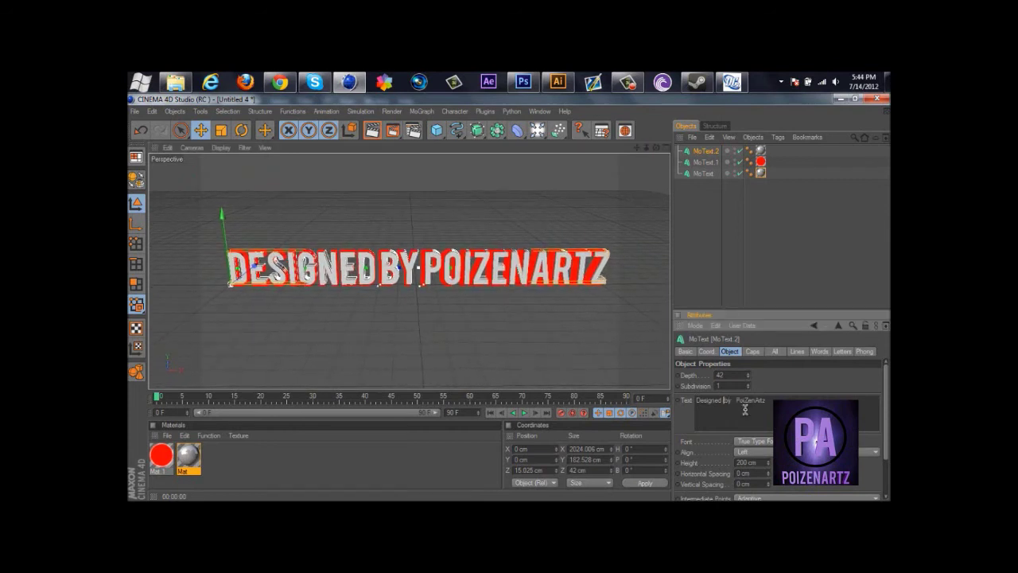
Step: Set MoText.1 horizontal spacing to -6 cm and height to 216 cm
click(704, 162)
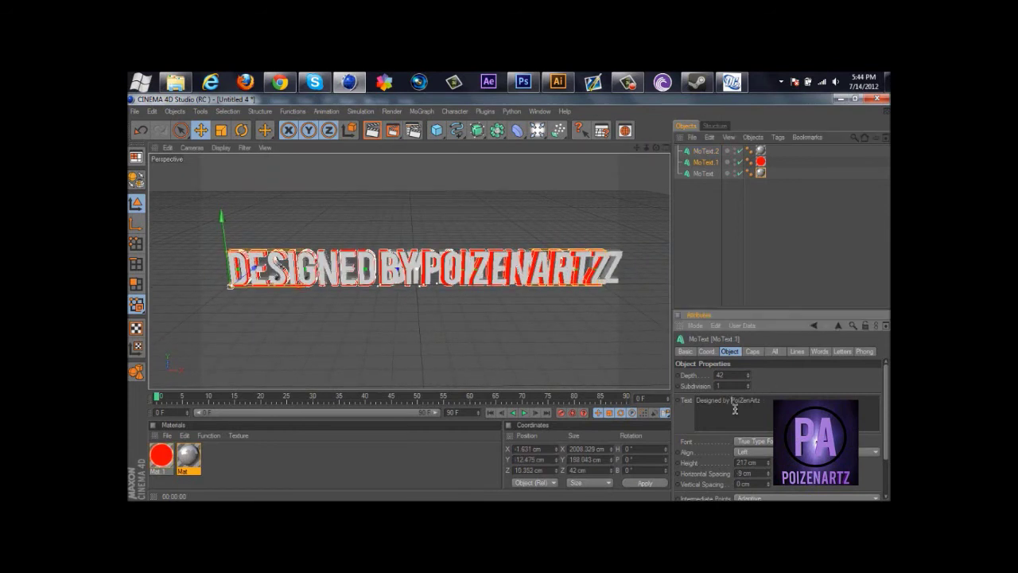
click(705, 173)
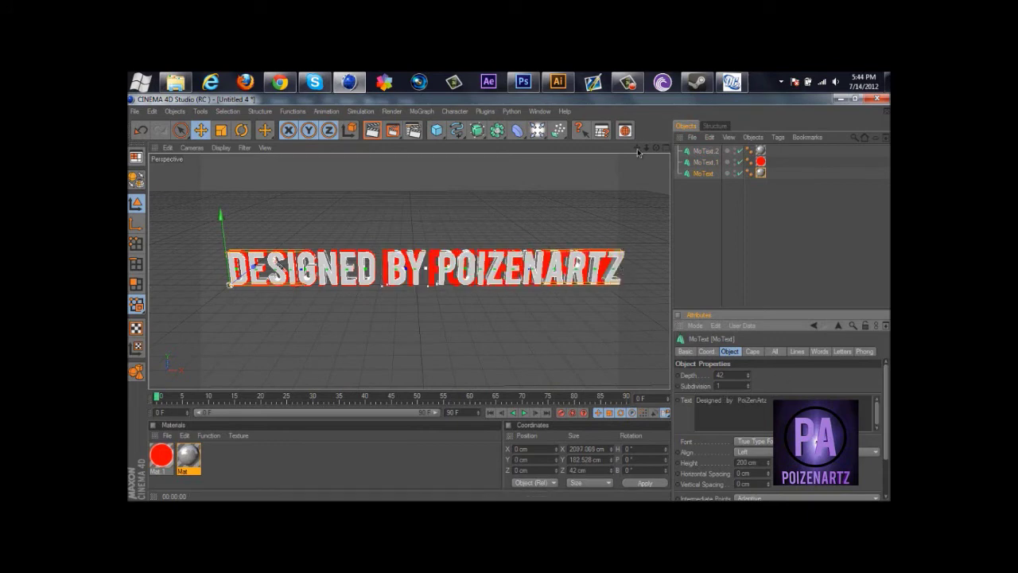
click(704, 161)
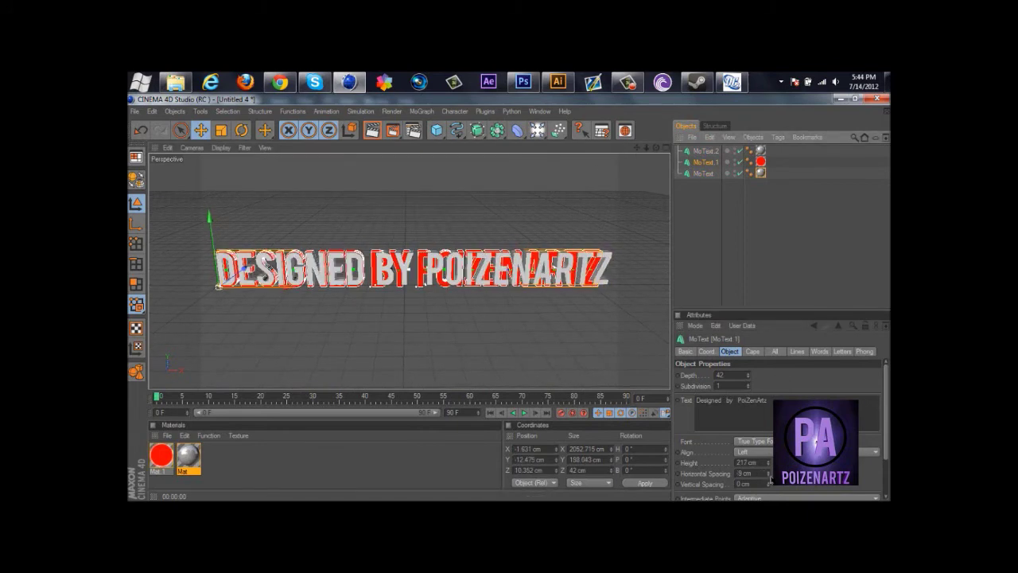
click(769, 474)
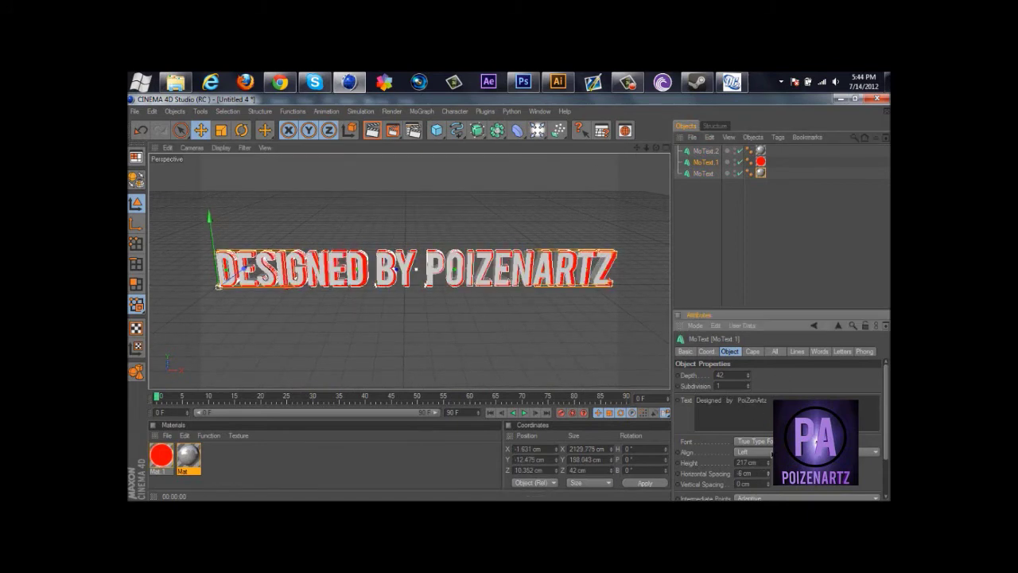
click(768, 466)
Step: Set the render output file and render the credit to the Picture Viewer
click(415, 131)
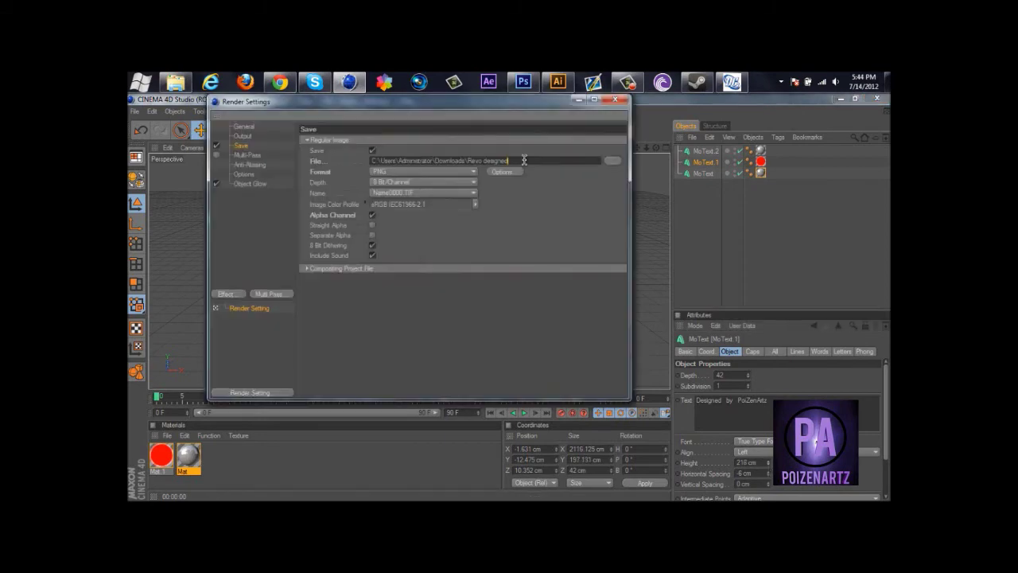
click(615, 100)
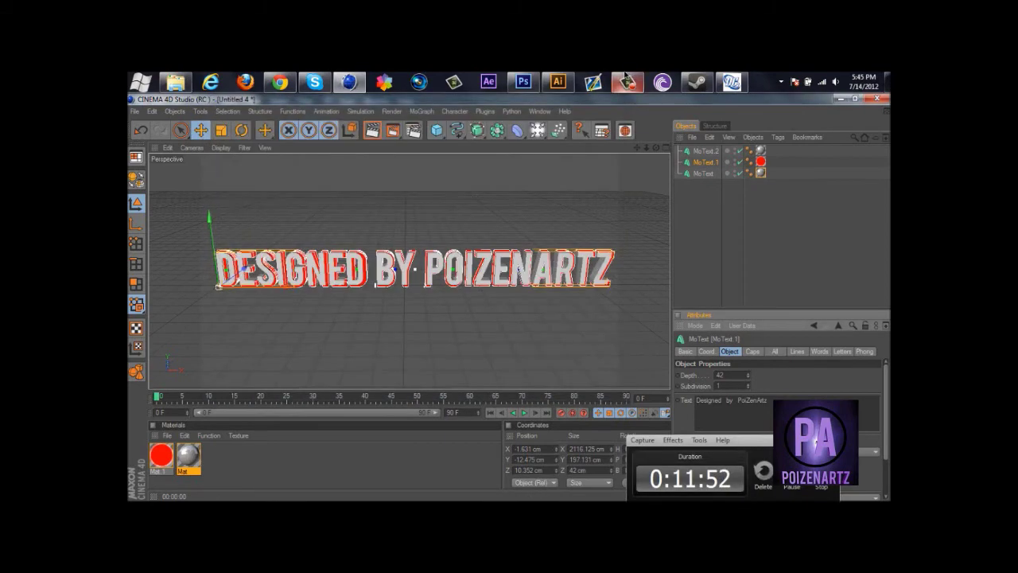
click(393, 132)
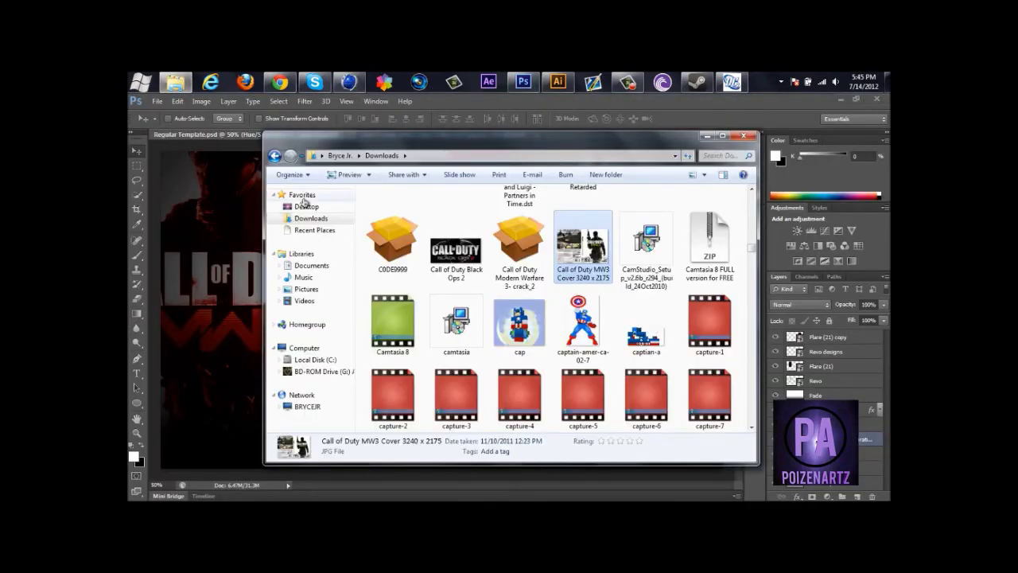
scroll(523, 295, up, 3)
Step: Find the Revo designed render in Downloads and drag it onto the Photoshop canvas
click(523, 294)
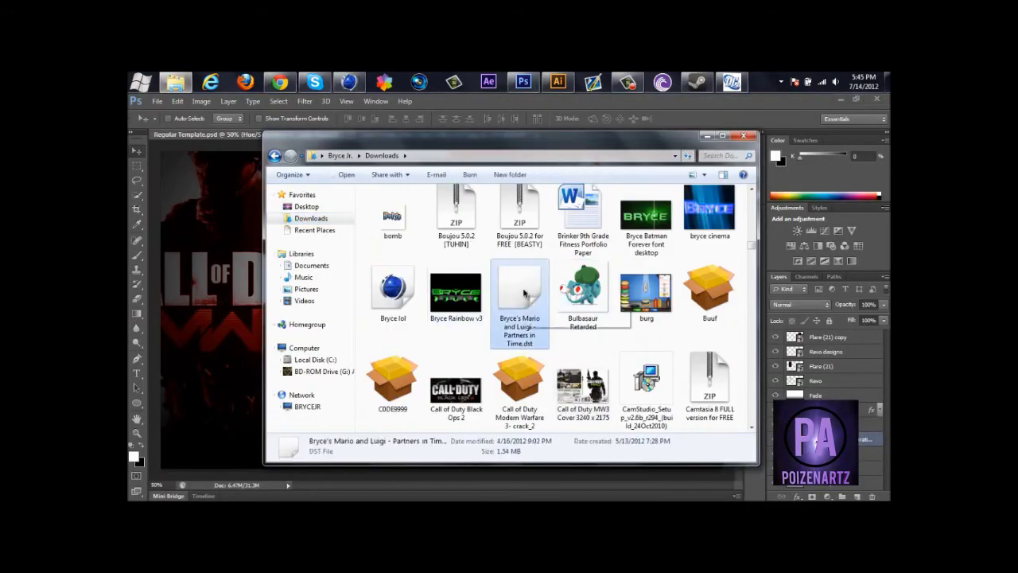
scroll(524, 294, down, 5)
scroll(529, 326, down, 10)
scroll(535, 354, up, 5)
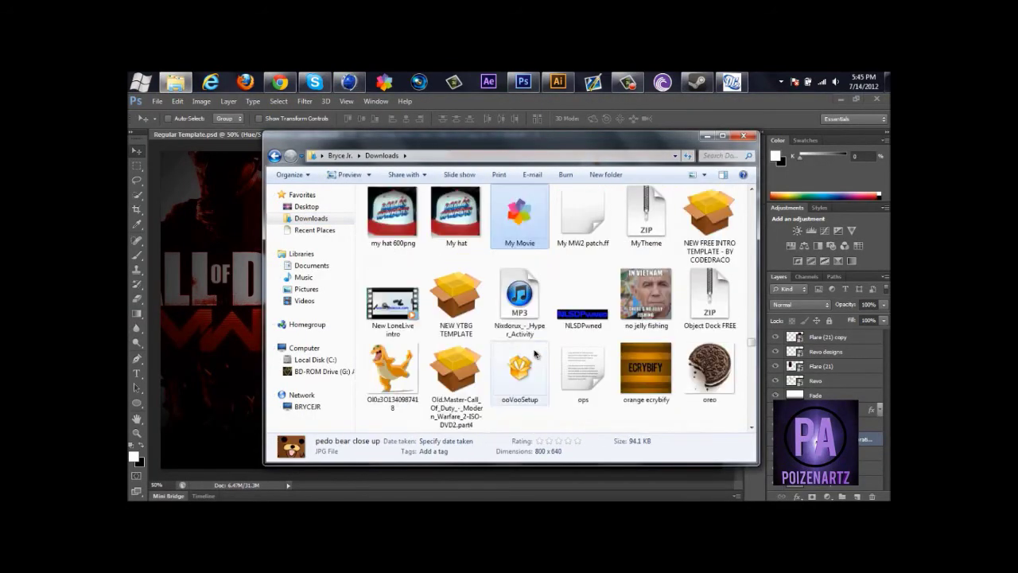
scroll(536, 354, up, 10)
scroll(535, 354, down, 5)
scroll(535, 354, down, 5)
scroll(536, 354, down, 5)
click(536, 354)
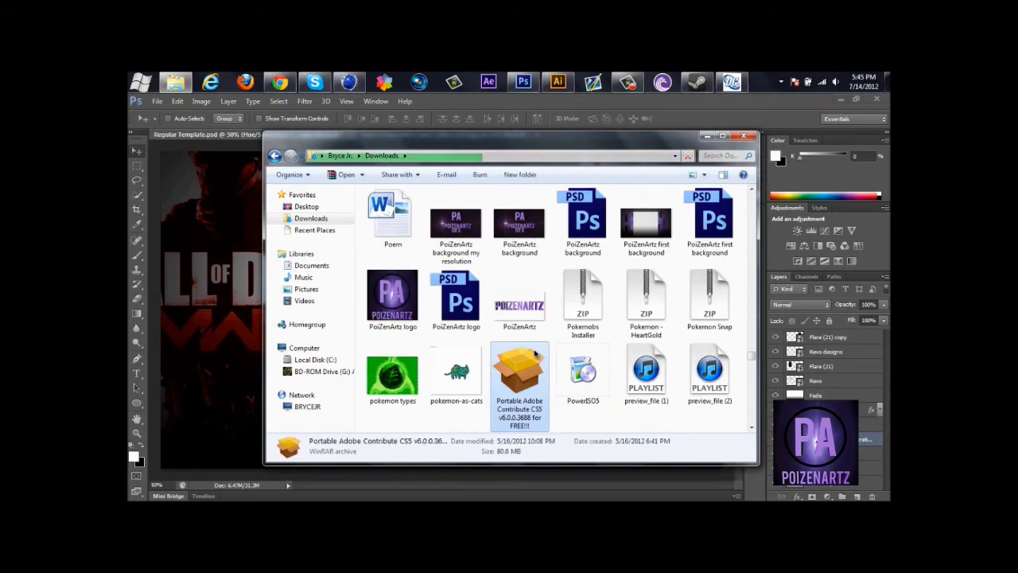
scroll(536, 354, down, 5)
key(s)
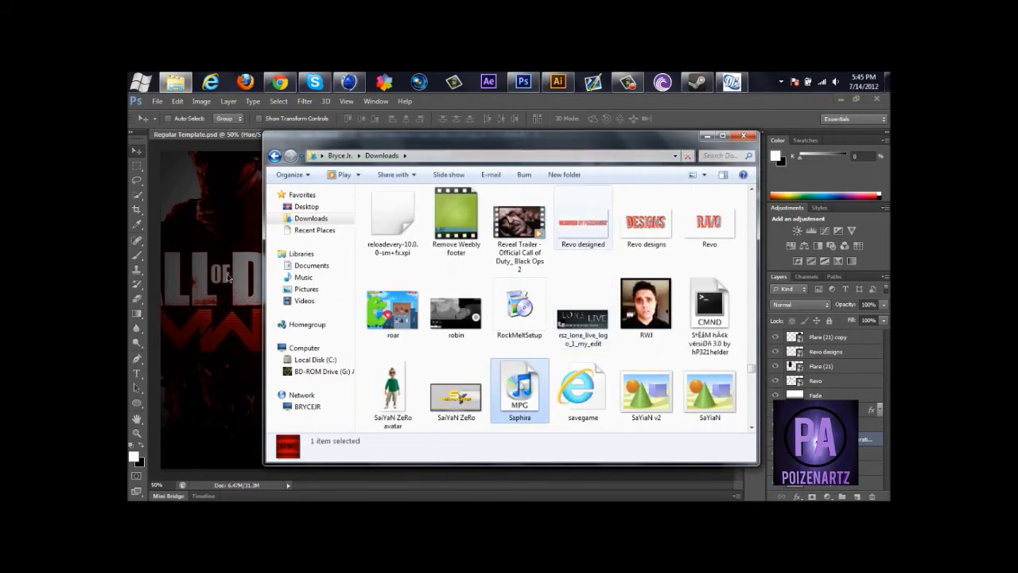
drag(229, 276, 461, 286)
mouse_move(266, 409)
mouse_down()
mouse_move(462, 238)
mouse_move(525, 227)
mouse_up()
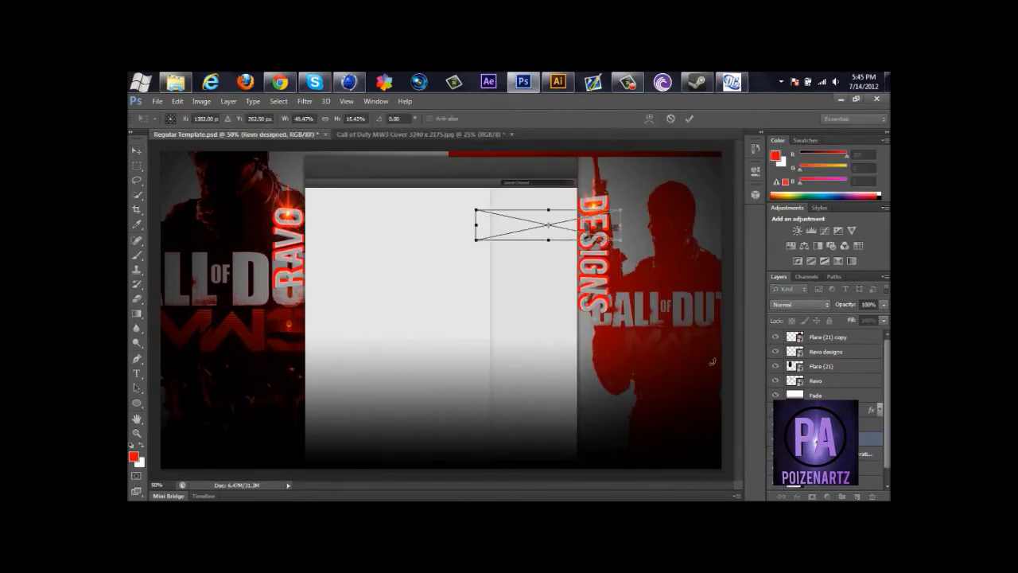
Step: Shrink the credit banner to about 31% and commit it along the template's top edge
key(shift+Up)
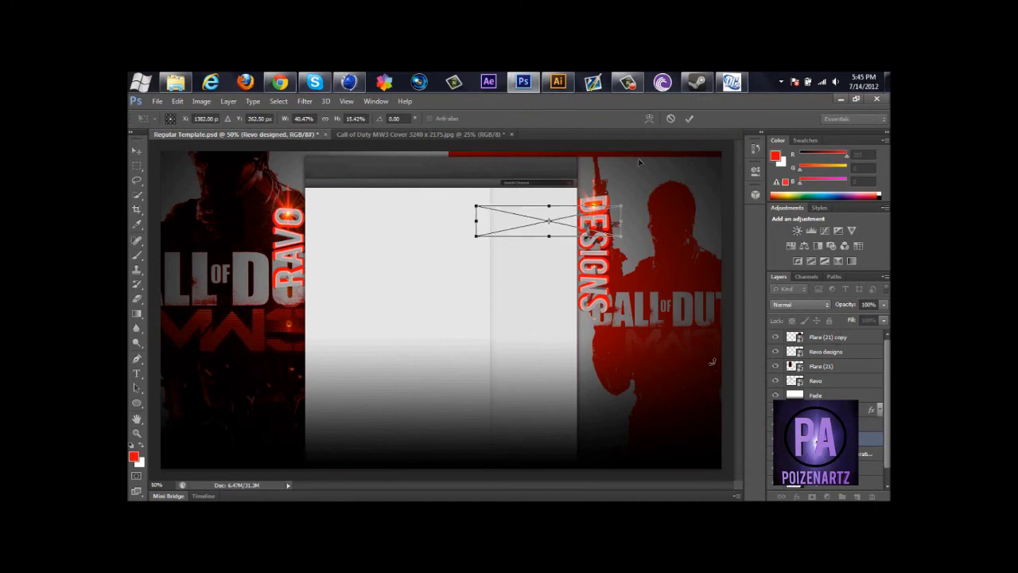
drag(539, 224, 640, 175)
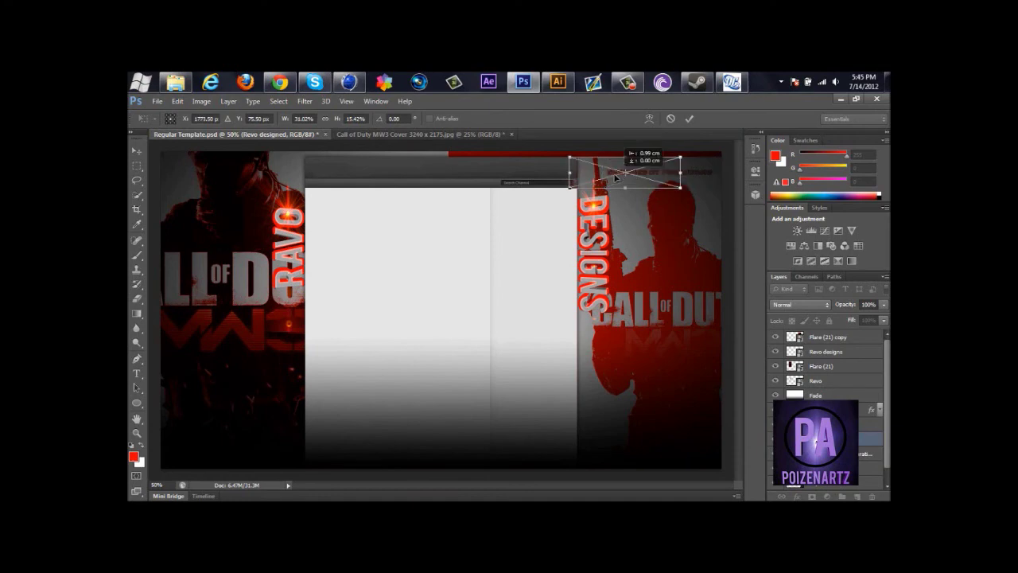
drag(651, 172, 366, 157)
click(136, 151)
click(445, 257)
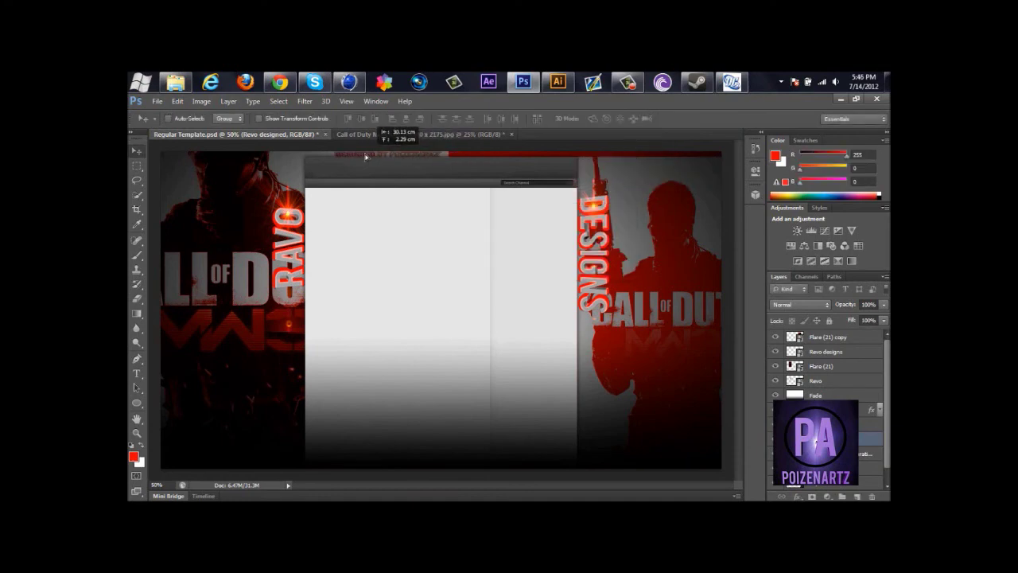
Step: Start saving a new copy of the document and browse into the user folder
click(157, 101)
click(163, 237)
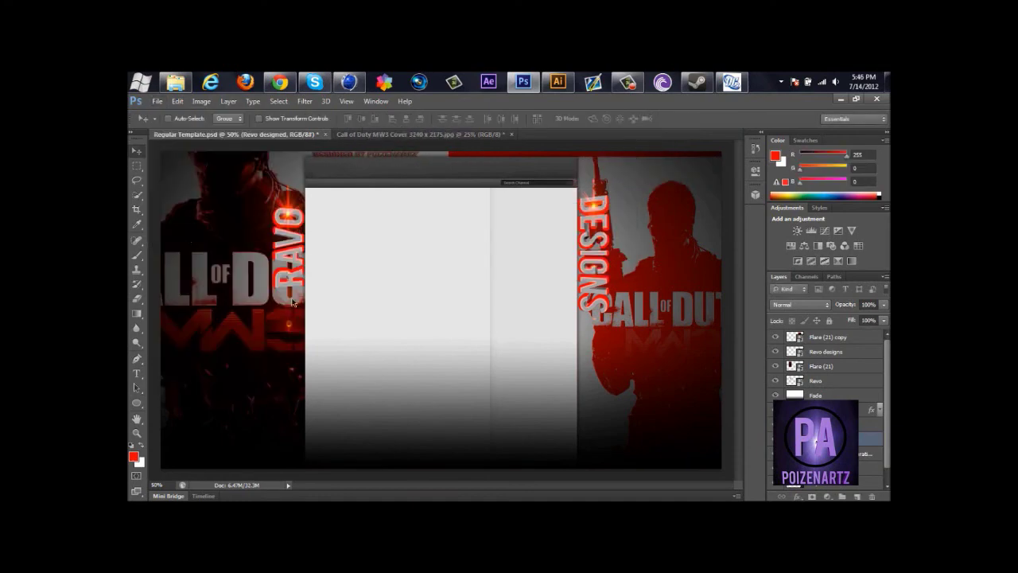
click(374, 227)
double_click(454, 223)
Step: Save the design as Ravo Designs YT bg.psd in Downloads
double_click(522, 209)
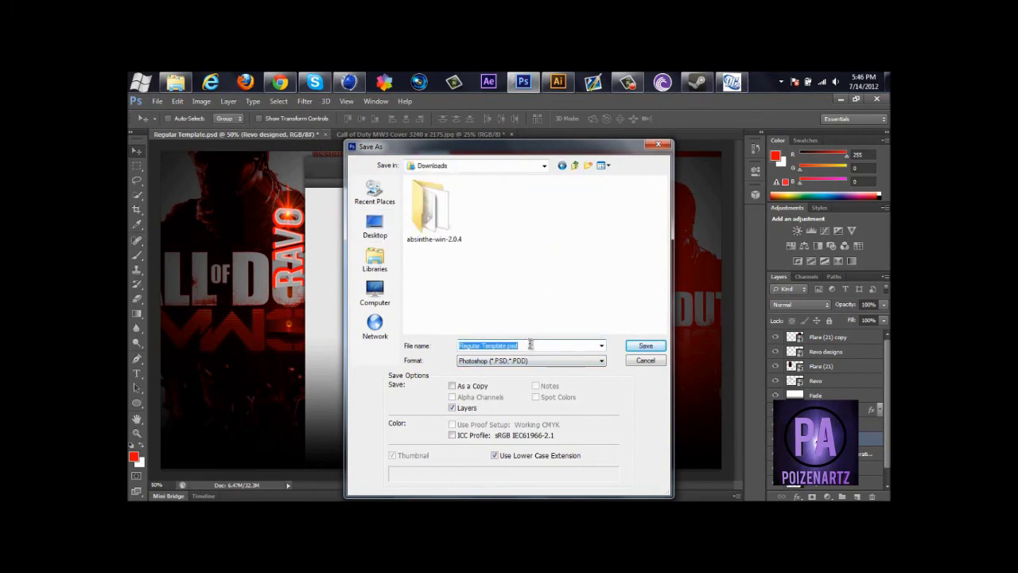
text(Ravo Designs YT bg)
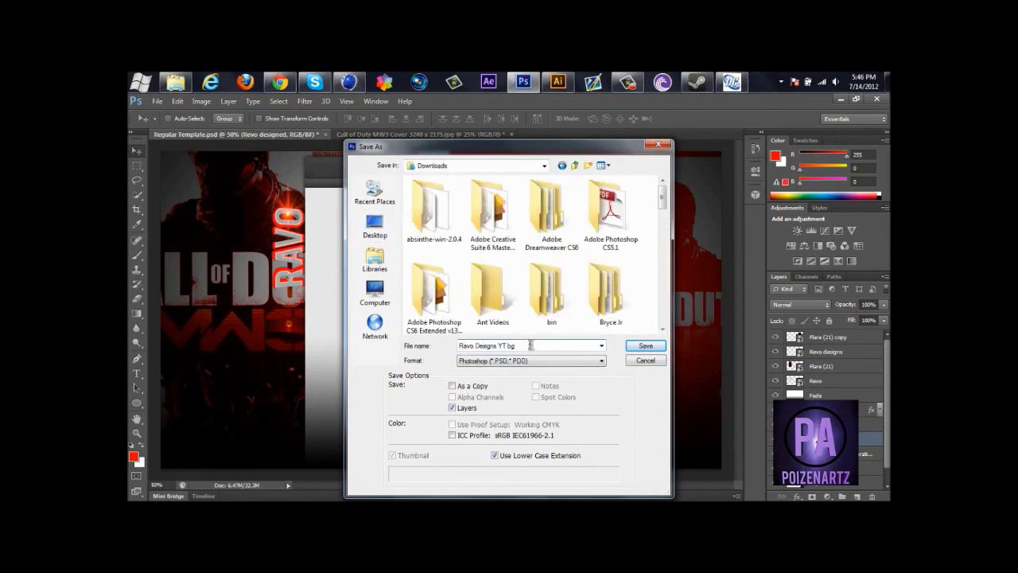
key(Return)
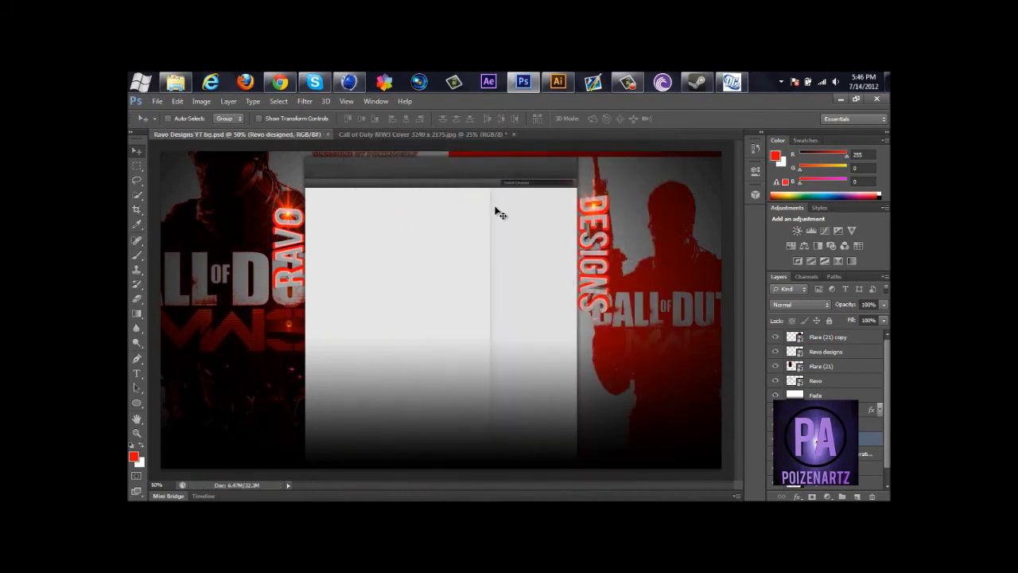
click(180, 77)
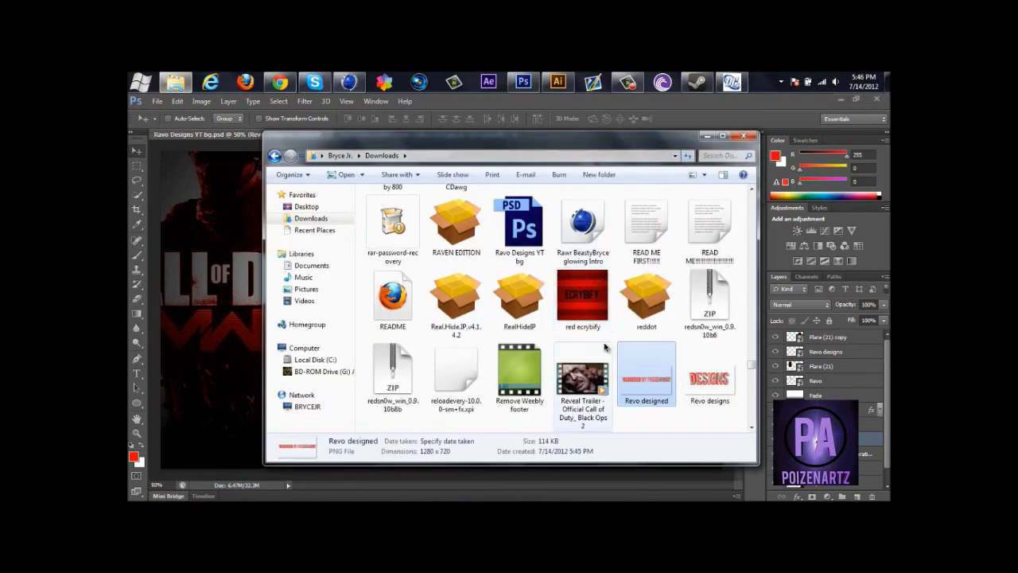
click(742, 136)
Step: Save a JPEG copy of Ravo Designs YT bg at maximum quality 12
click(157, 101)
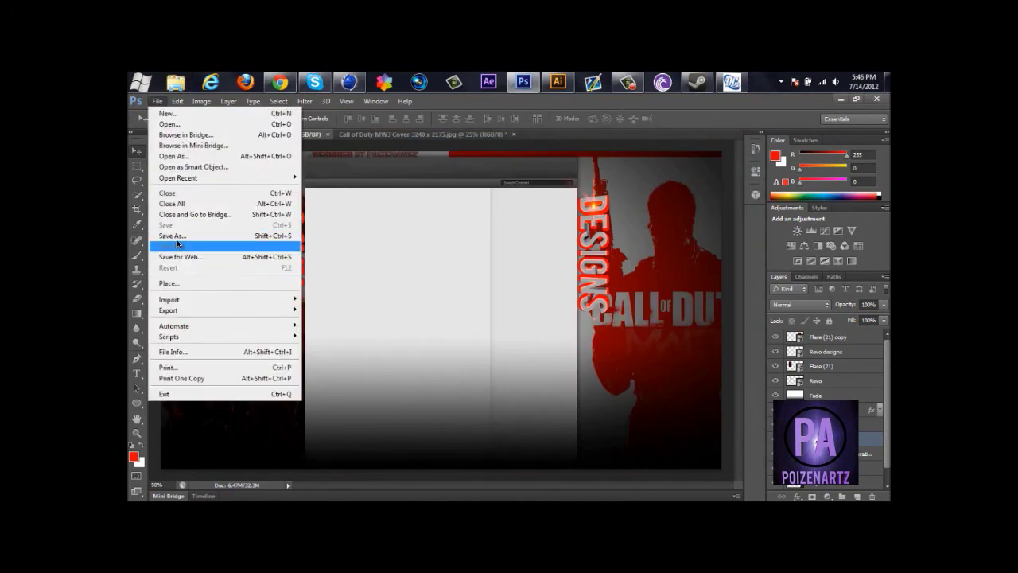
click(183, 236)
click(557, 357)
click(525, 303)
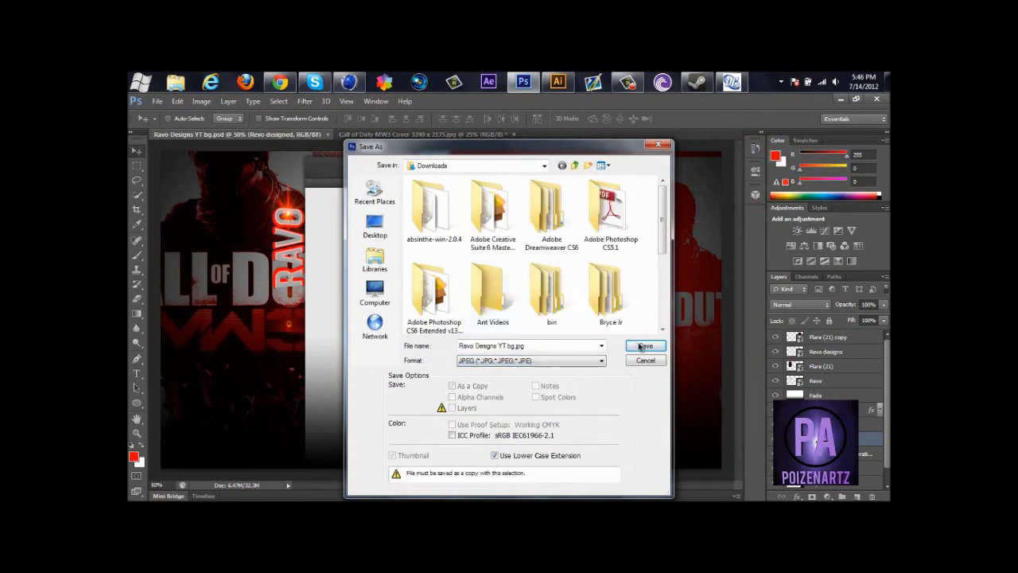
click(641, 347)
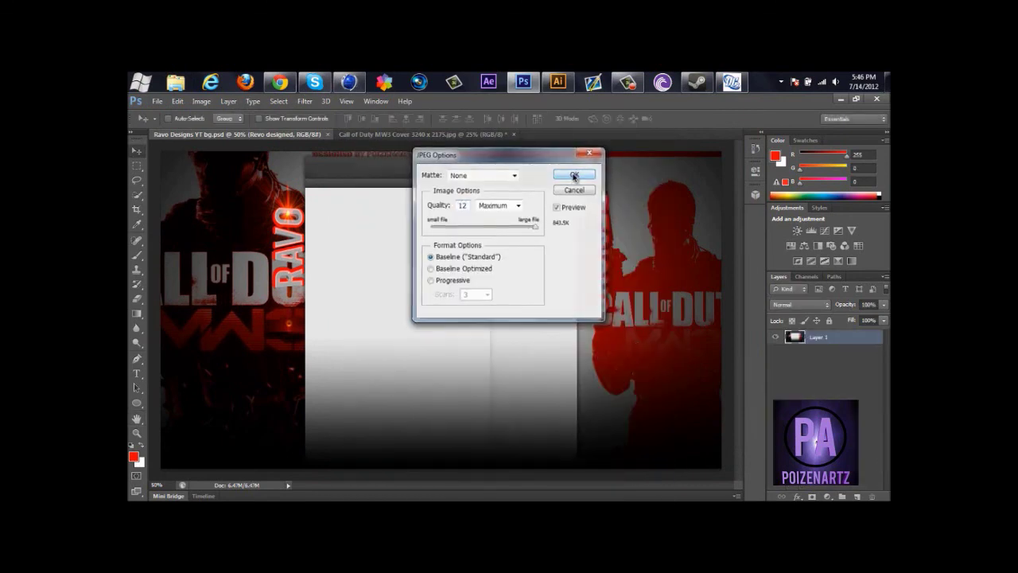
click(575, 173)
Step: Open the Ravo Designs YT bg JPEG from Downloads in a maximized Photo Viewer
click(175, 82)
scroll(469, 296, down, 5)
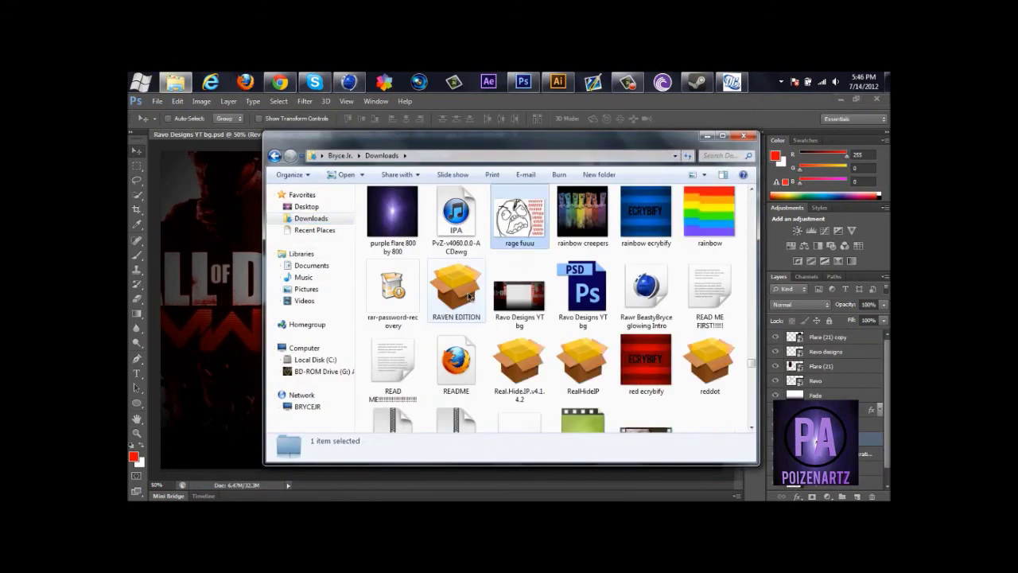
double_click(513, 307)
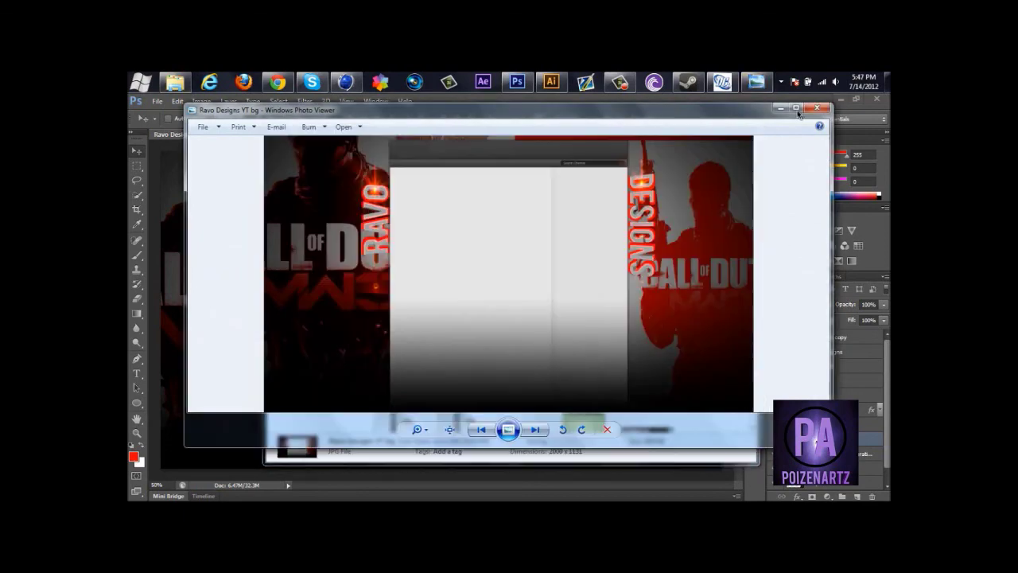
click(796, 109)
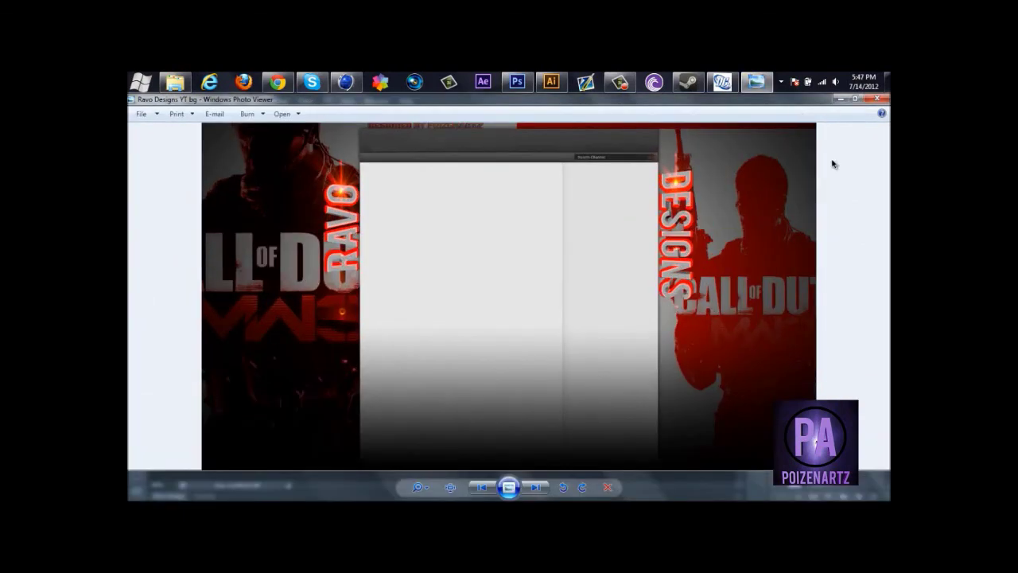